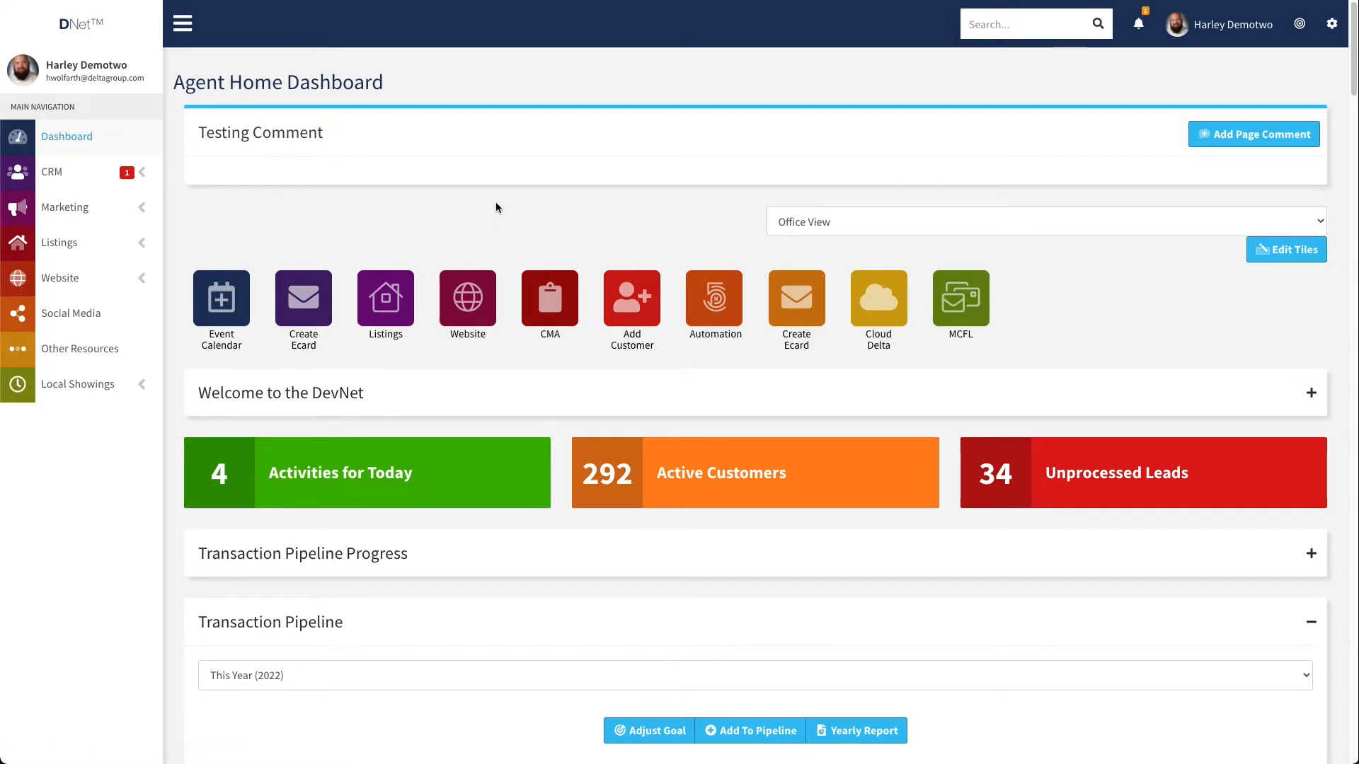
Start a new entry in the Transaction Pipeline and set its phase to Offer Made
{"action": "scroll", "coordinate": [690, 198], "scroll_direction": "down", "scroll_amount": 5}
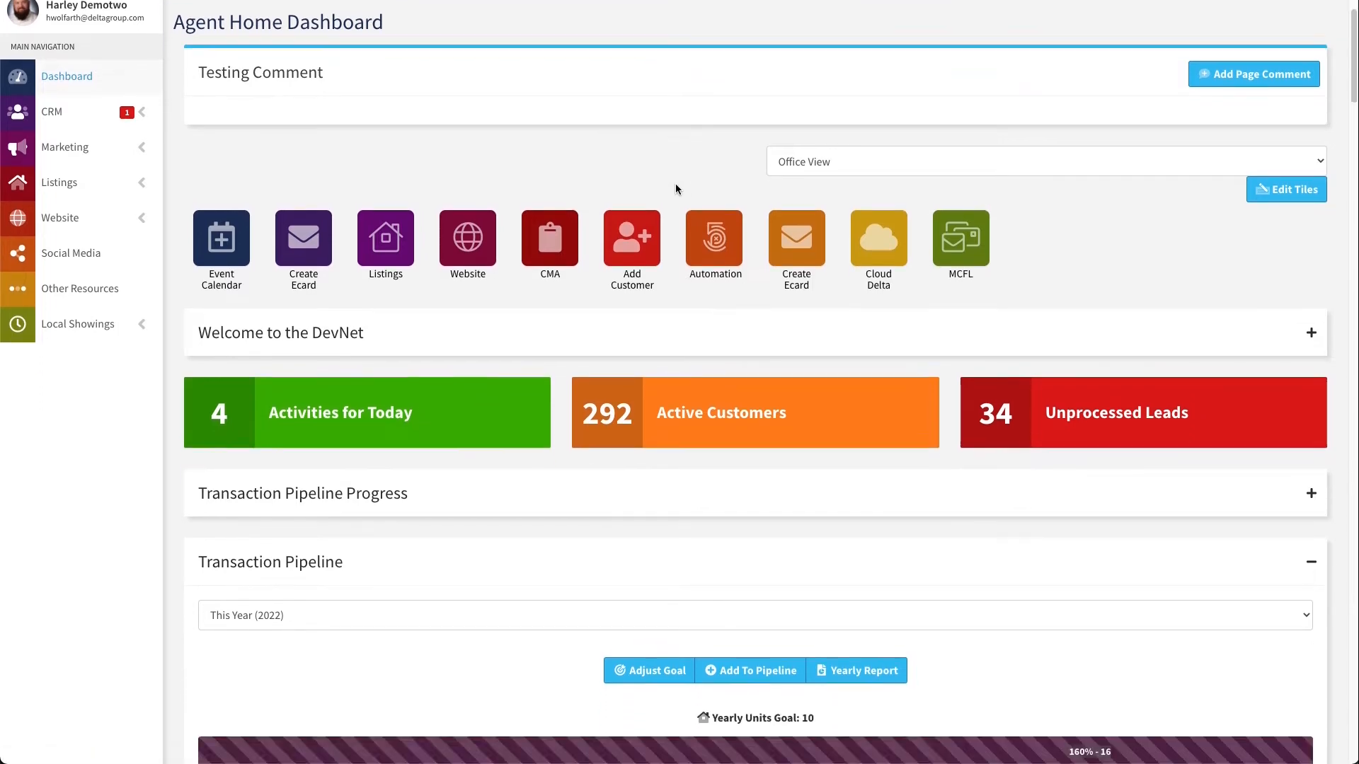
{"action": "scroll", "coordinate": [701, 183], "scroll_direction": "up", "scroll_amount": 5}
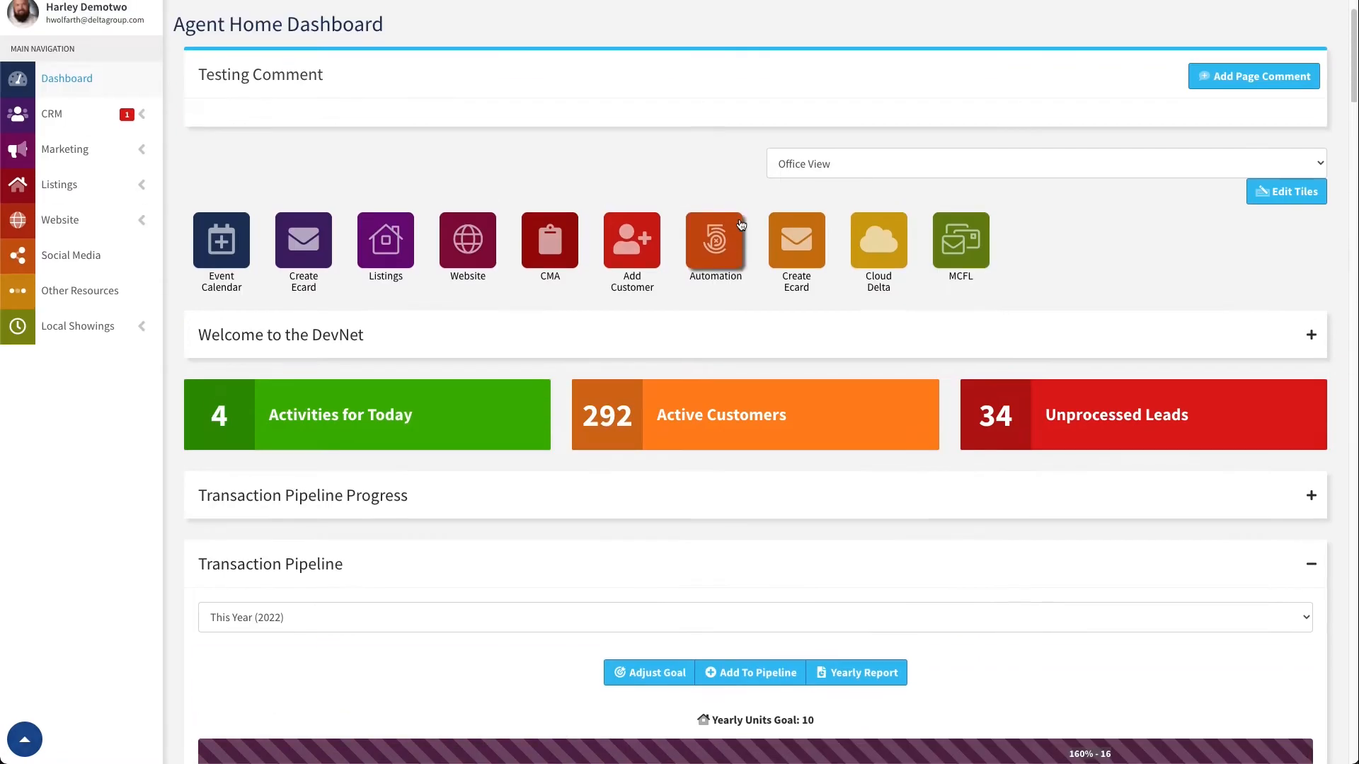
{"action": "scroll", "coordinate": [718, 349], "scroll_direction": "down", "scroll_amount": 2}
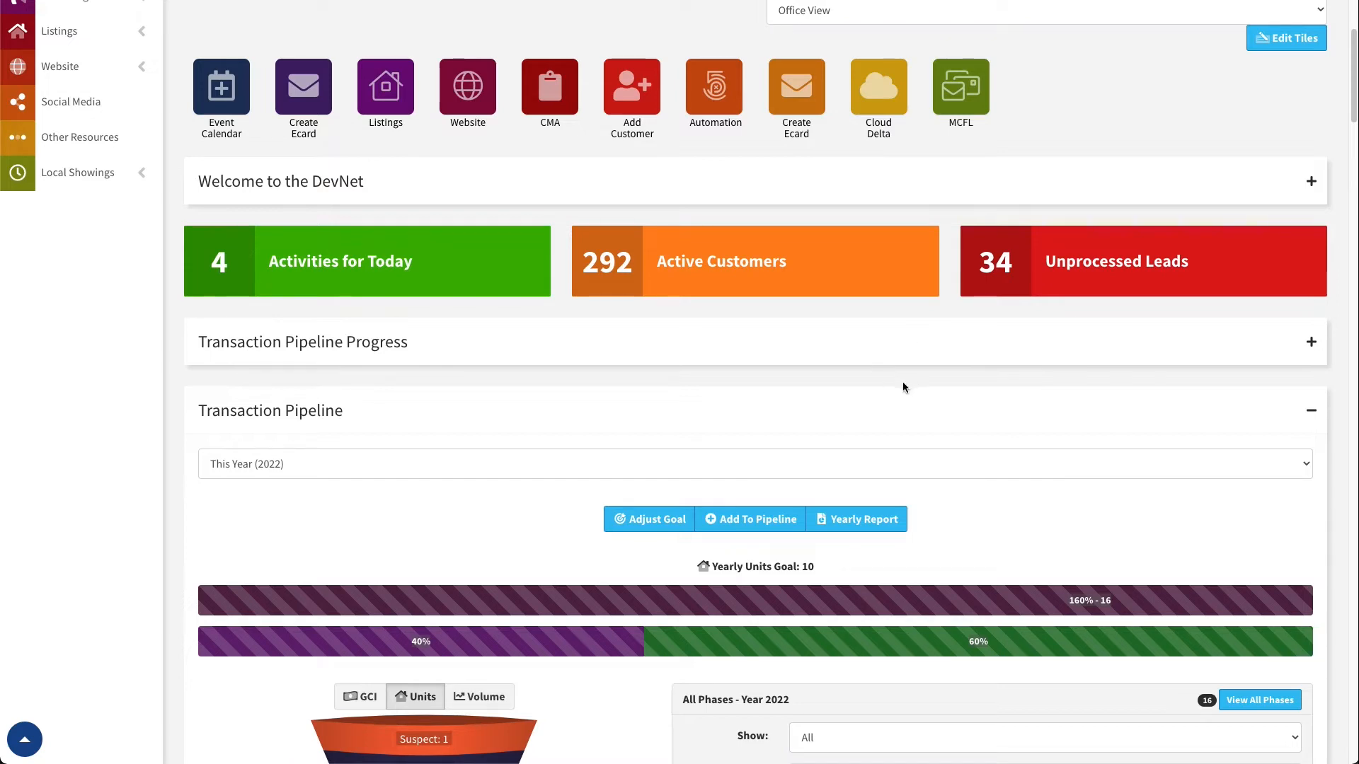
{"action": "scroll", "coordinate": [901, 382], "scroll_direction": "down", "scroll_amount": 4}
{"action": "scroll", "coordinate": [852, 381], "scroll_direction": "down", "scroll_amount": 1}
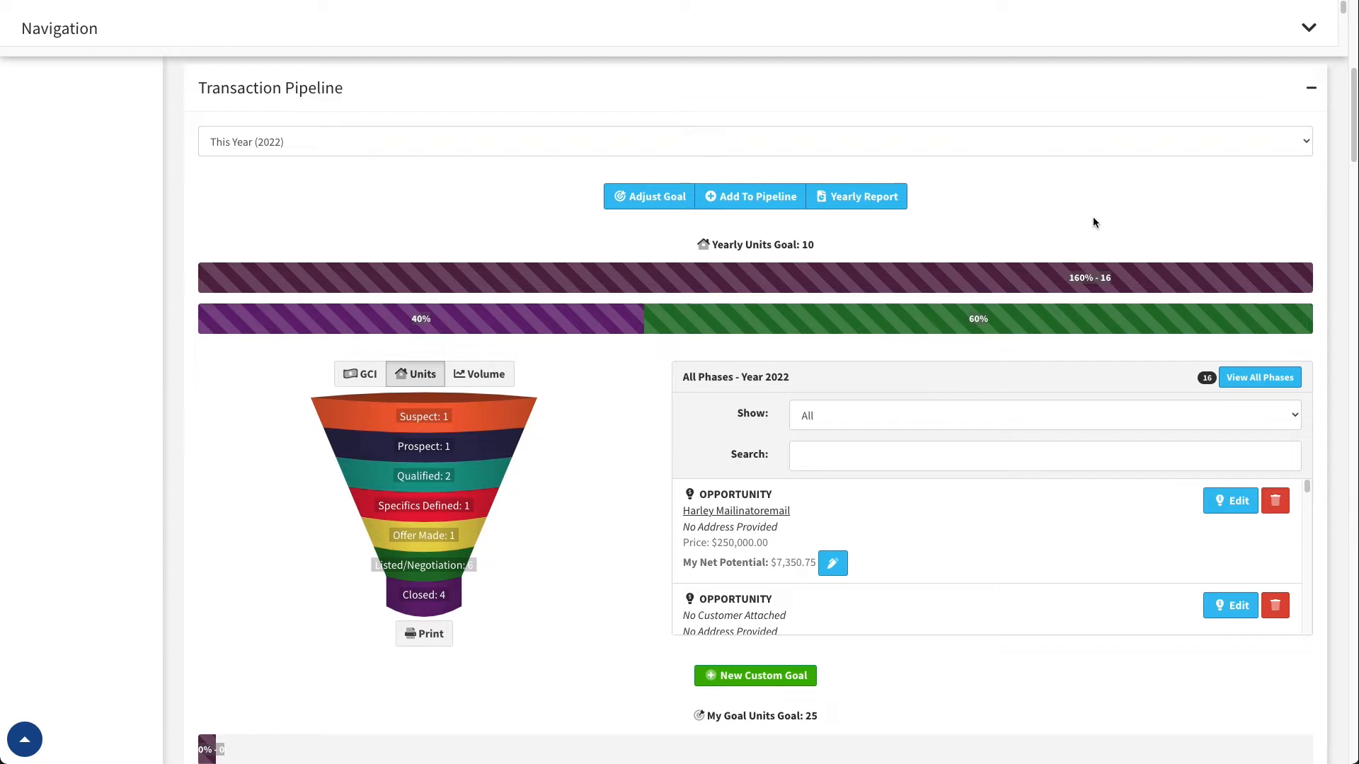
{"action": "left_click", "coordinate": [745, 200]}
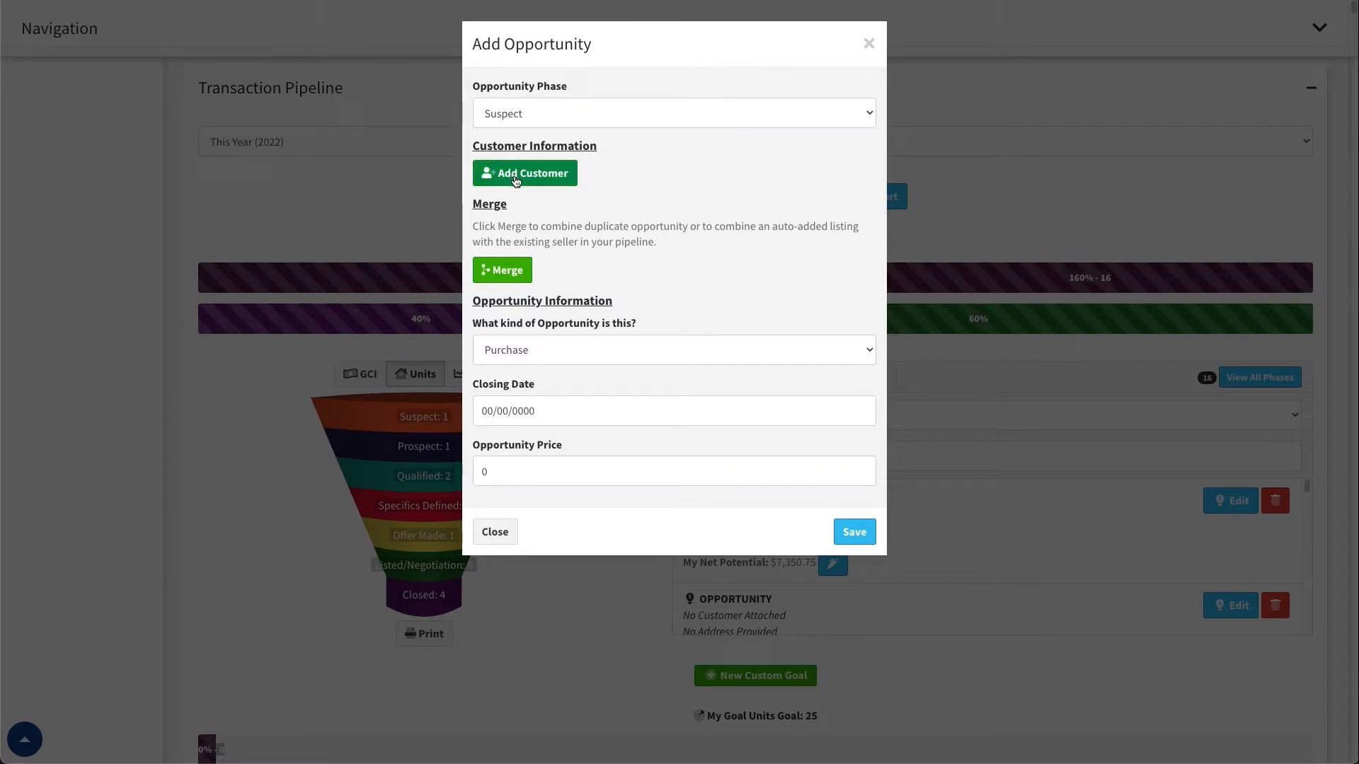
{"action": "left_click", "coordinate": [532, 113]}
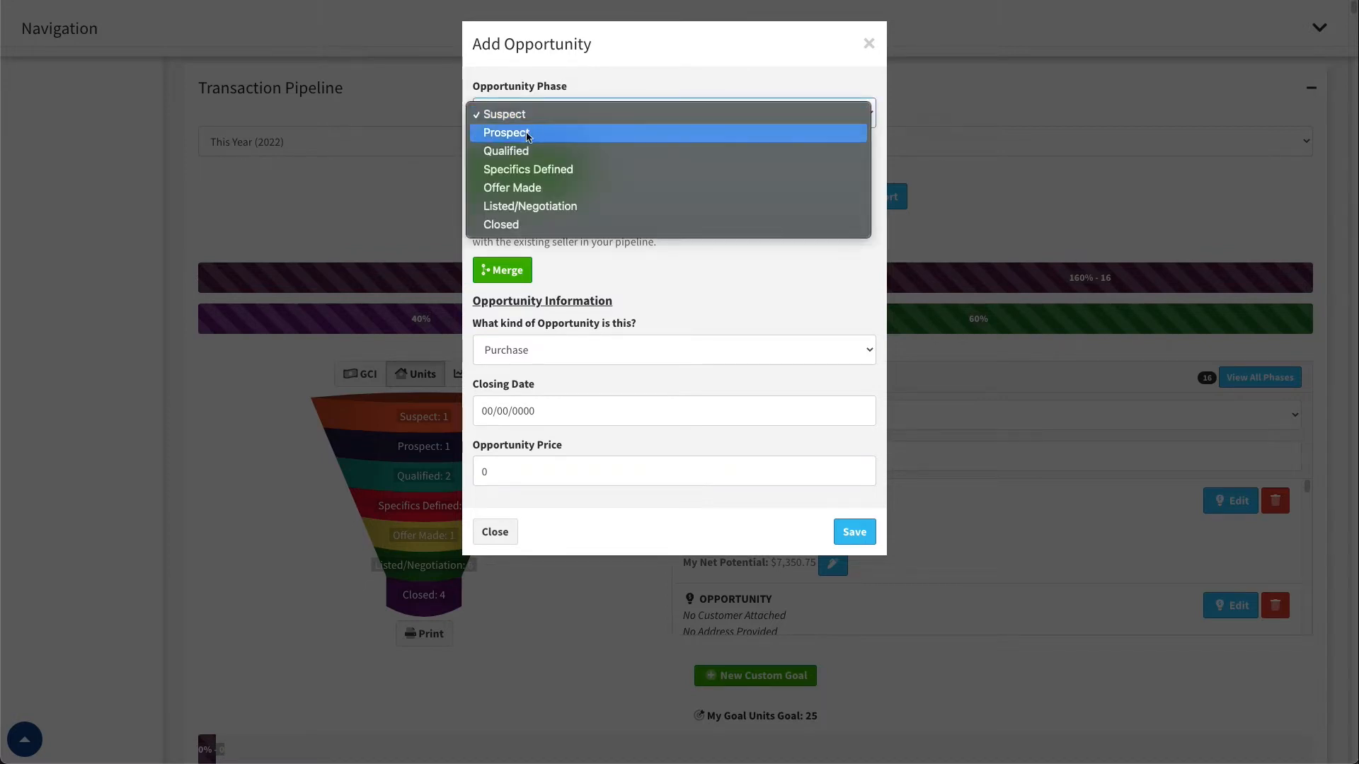
{"action": "left_click", "coordinate": [539, 134]}
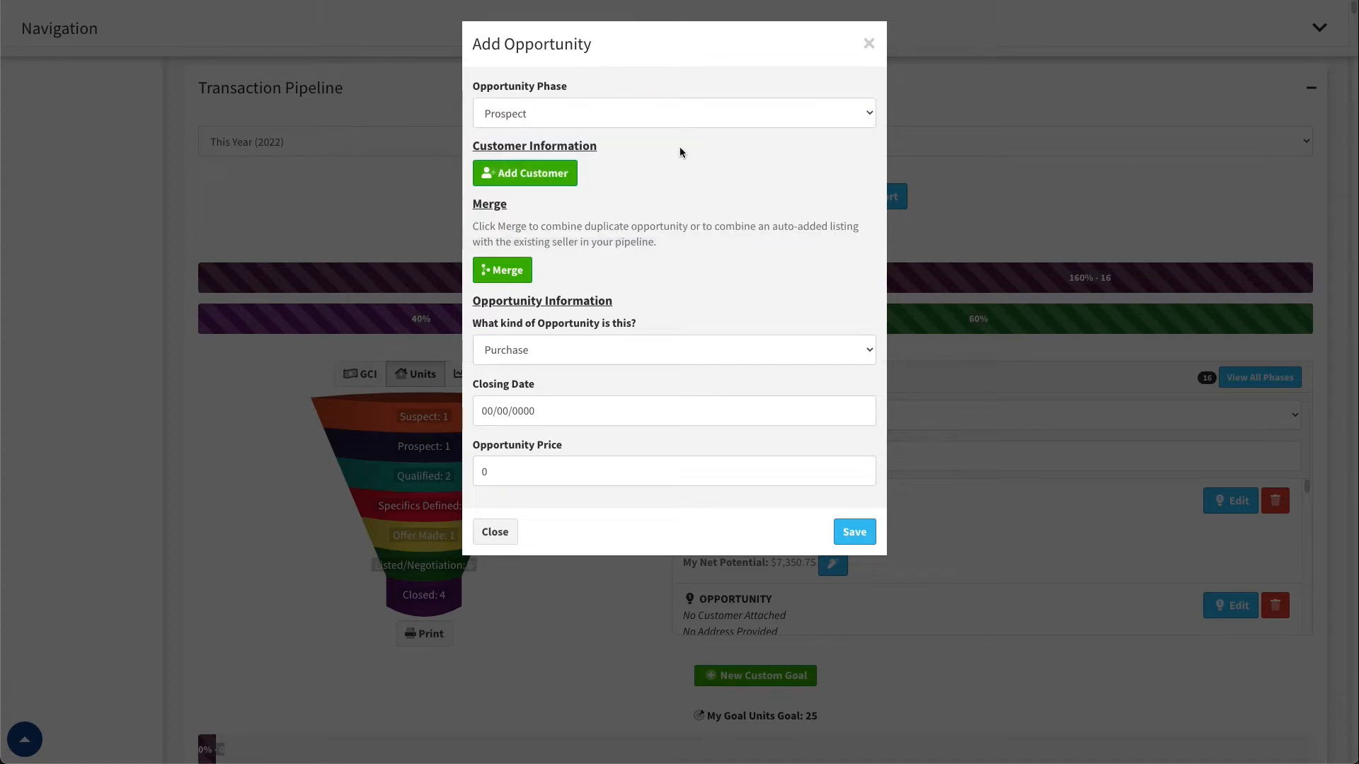
{"action": "left_click", "coordinate": [637, 115]}
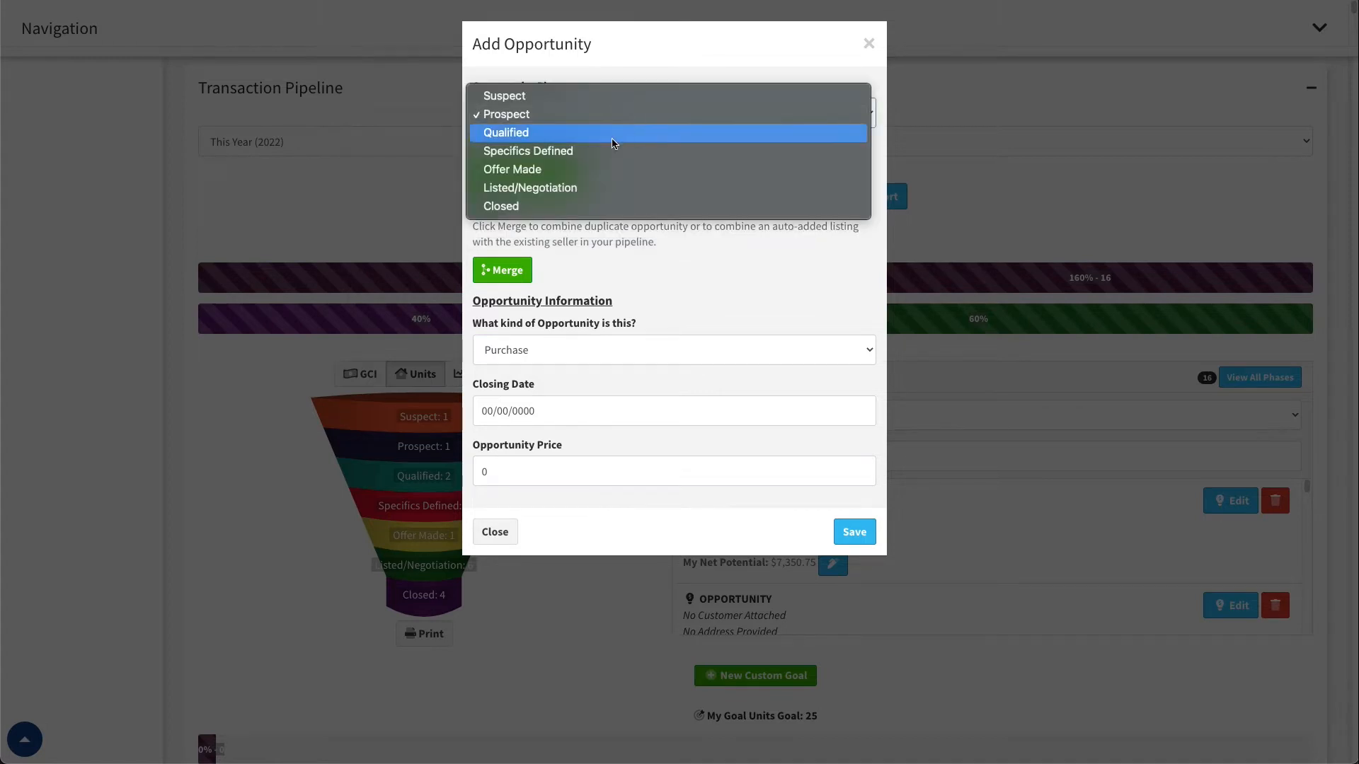
{"action": "left_click", "coordinate": [550, 167]}
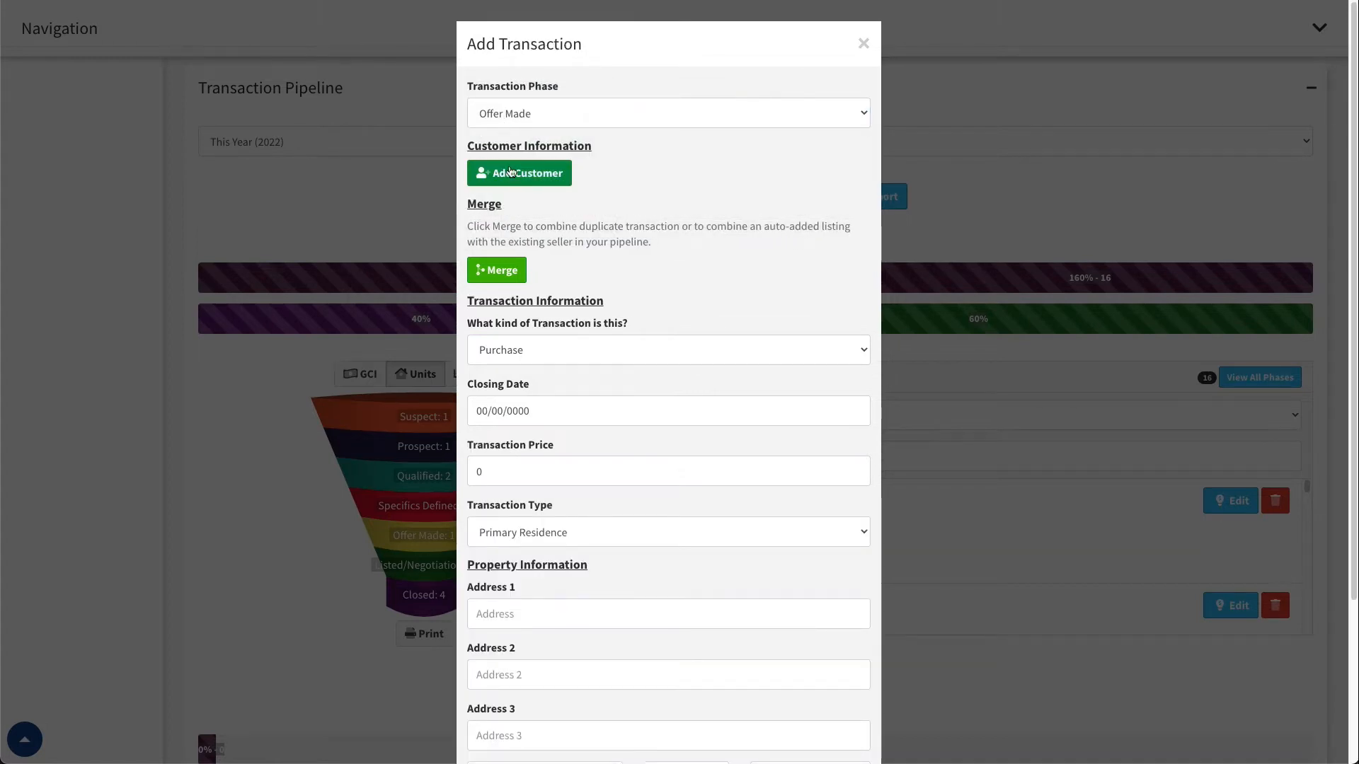
Search the existing customers by partial first name and attach the matching customer to the transaction
{"action": "left_click", "coordinate": [509, 181]}
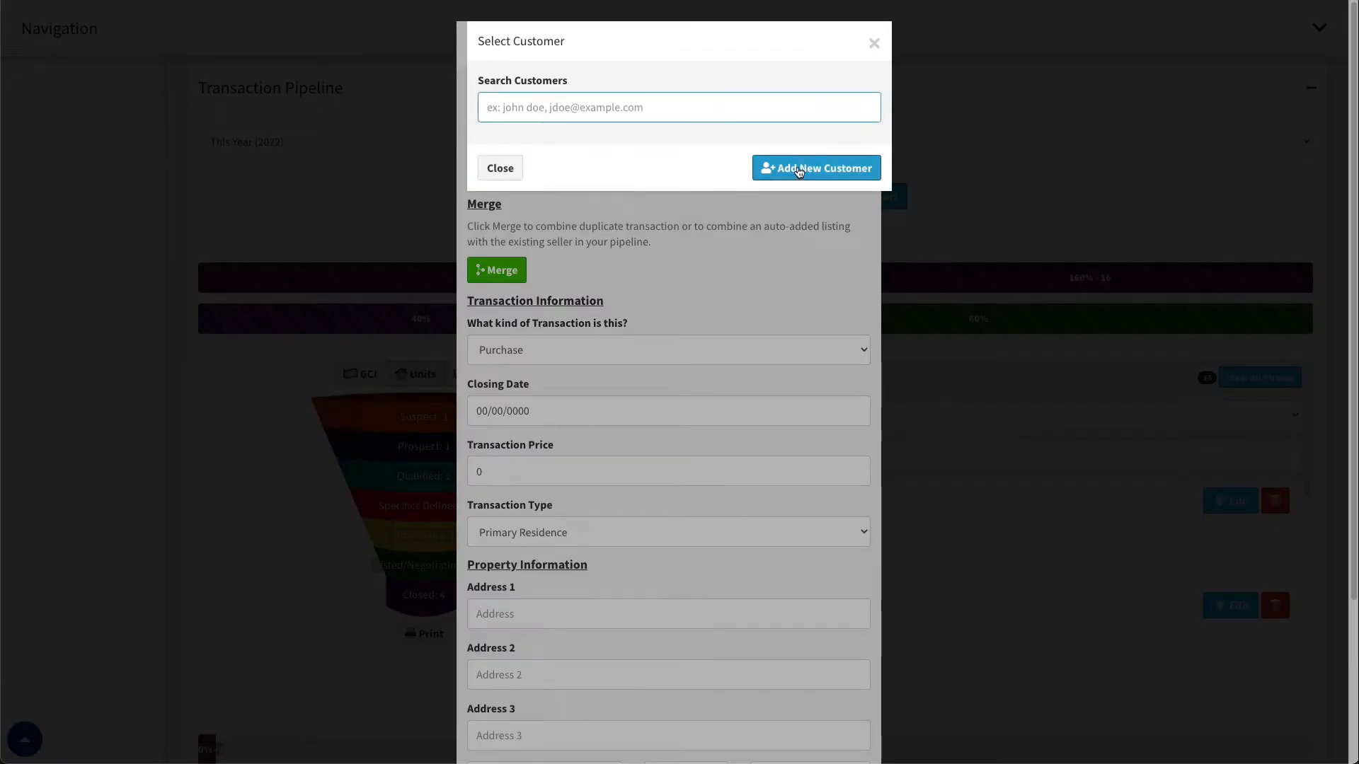
{"action": "type", "text": "charl"}
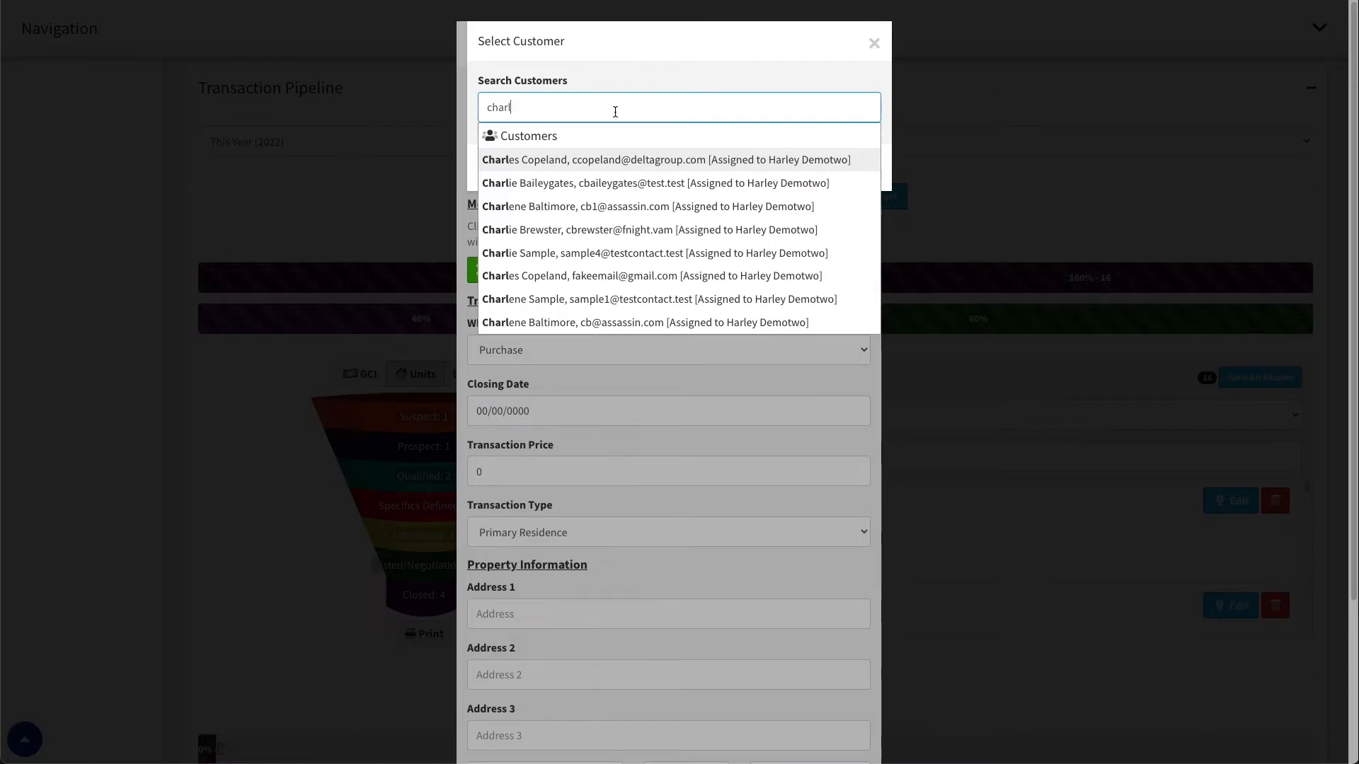
{"action": "left_click", "coordinate": [558, 186]}
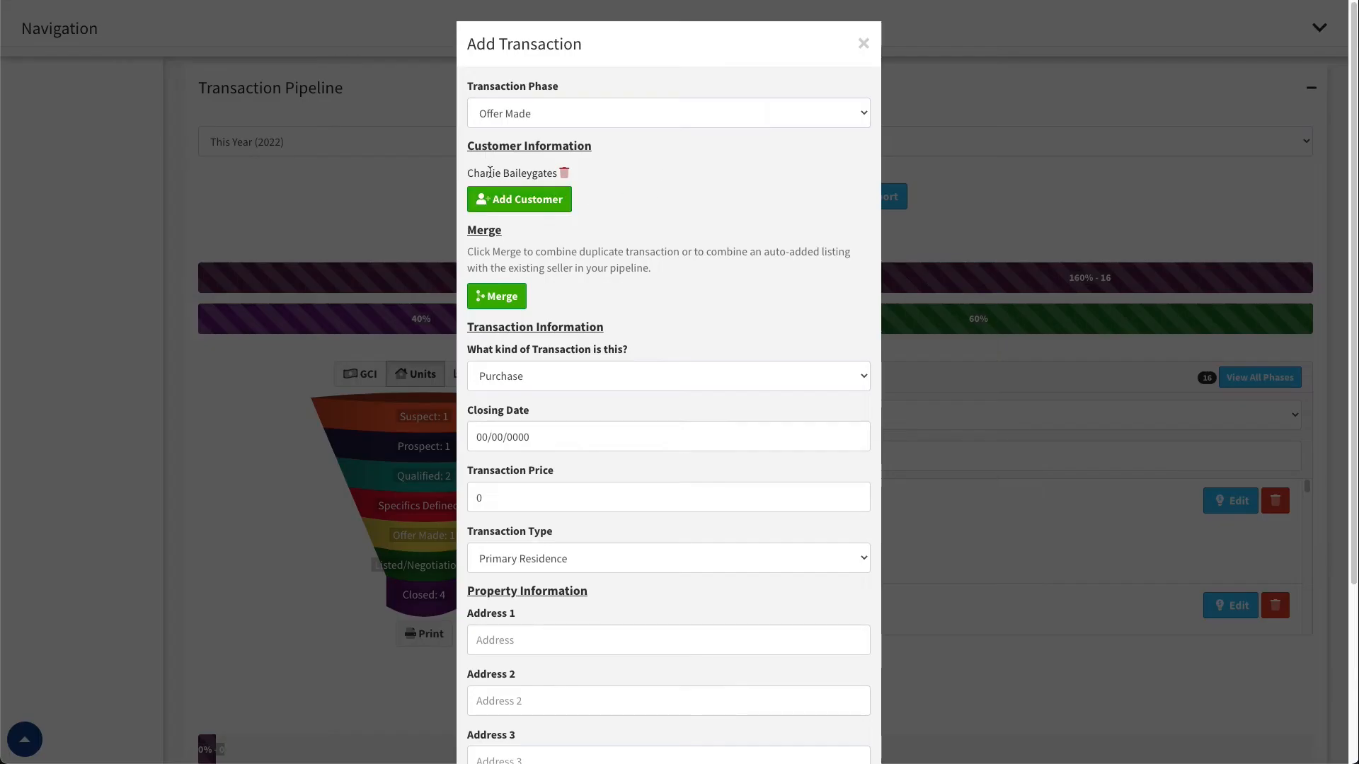
Try Listing, Lease and Referral as the kind of transaction, and return it to Purchase
{"action": "scroll", "coordinate": [683, 194], "scroll_direction": "down", "scroll_amount": 2}
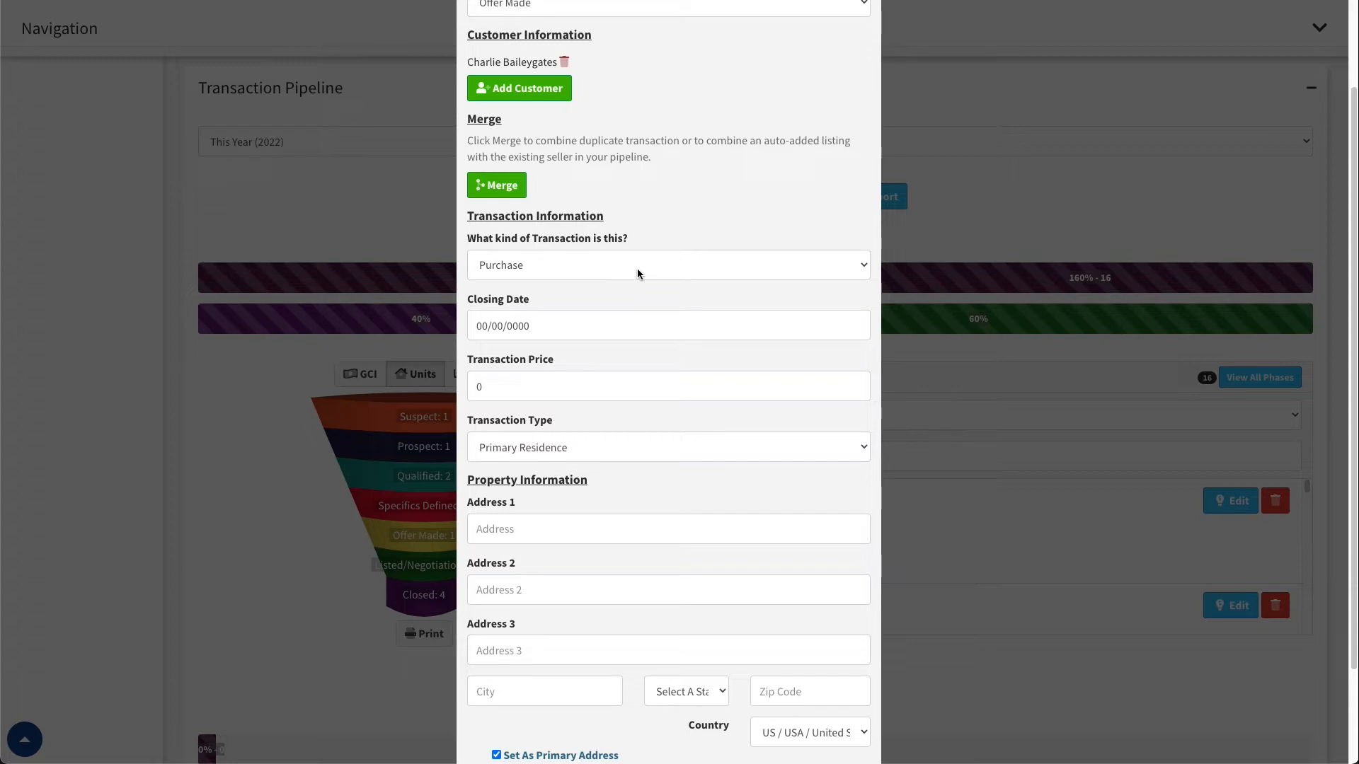
{"action": "left_click", "coordinate": [508, 263]}
{"action": "left_click", "coordinate": [511, 280]}
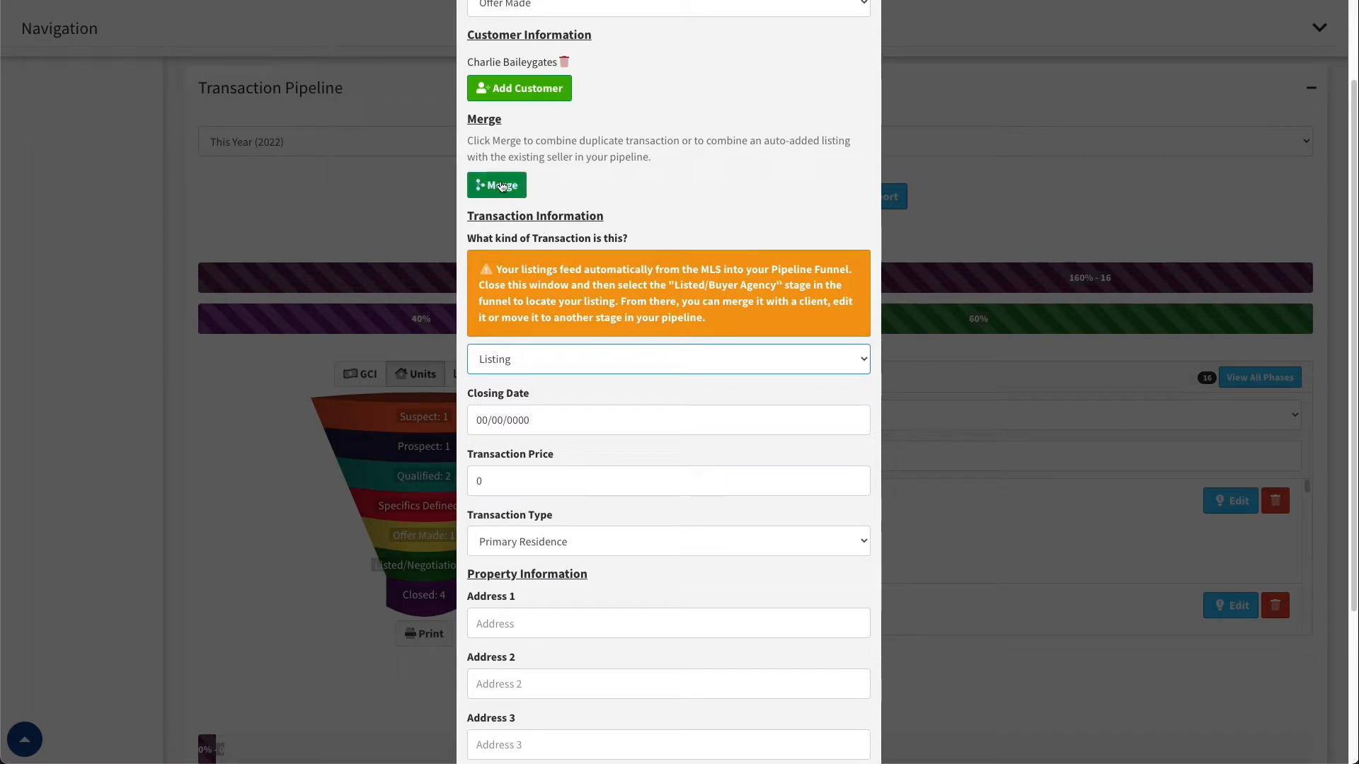
{"action": "left_click", "coordinate": [585, 359]}
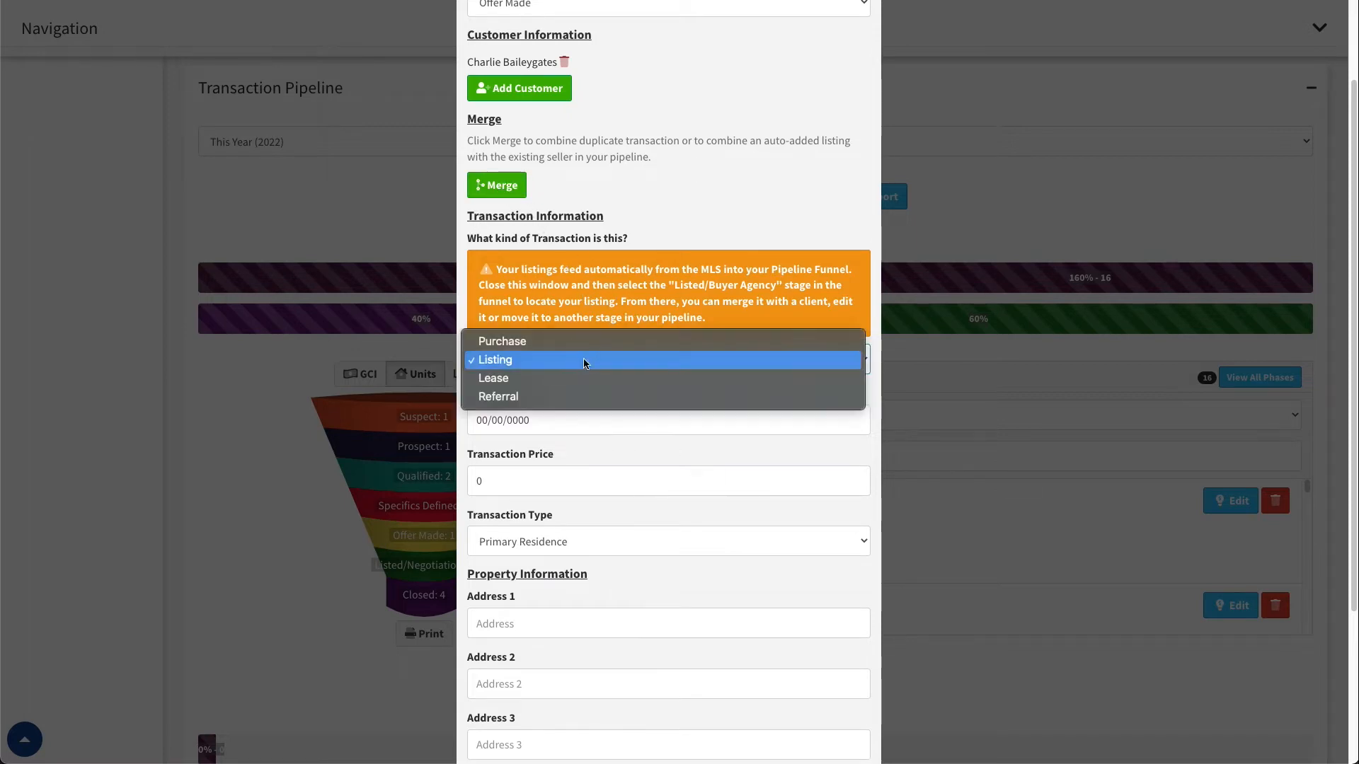
{"action": "left_click", "coordinate": [567, 377]}
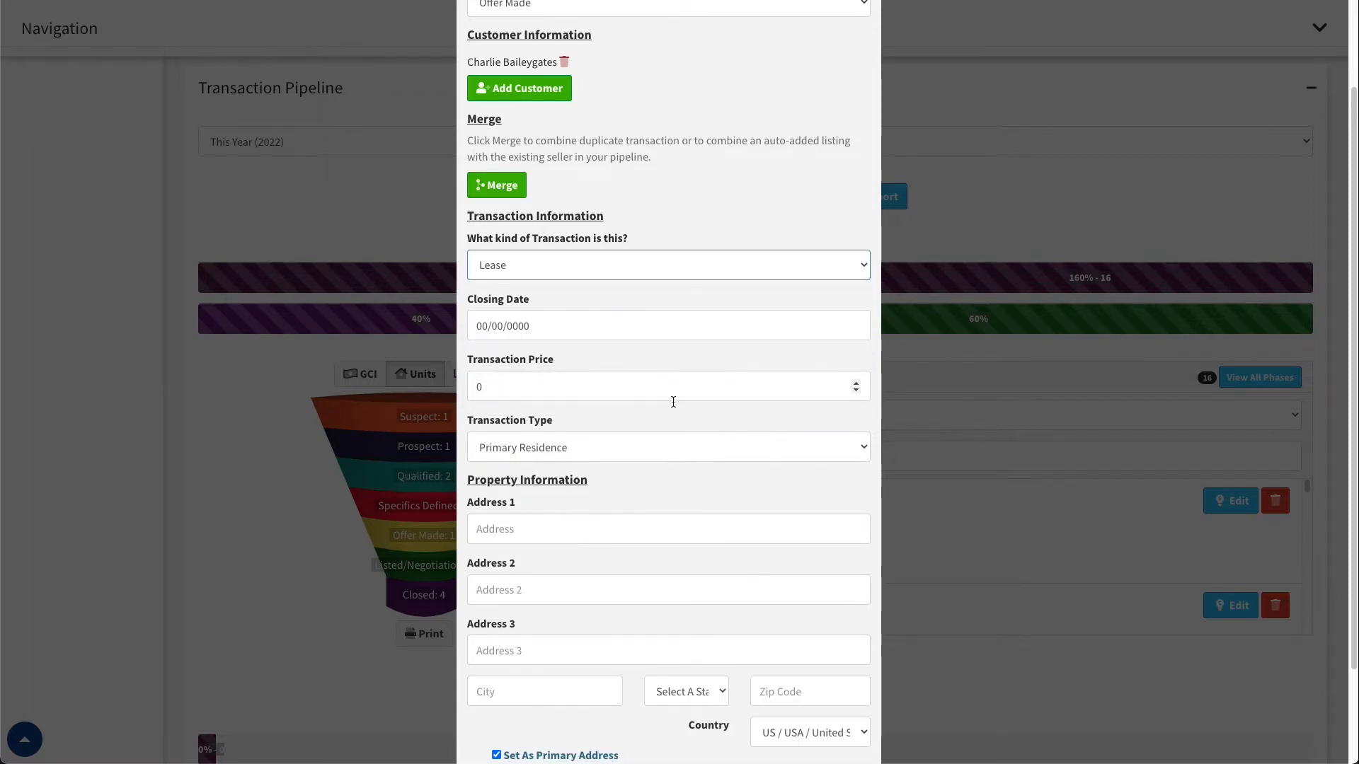
{"action": "left_click", "coordinate": [495, 264]}
{"action": "left_click", "coordinate": [509, 283]}
{"action": "left_click", "coordinate": [559, 275]}
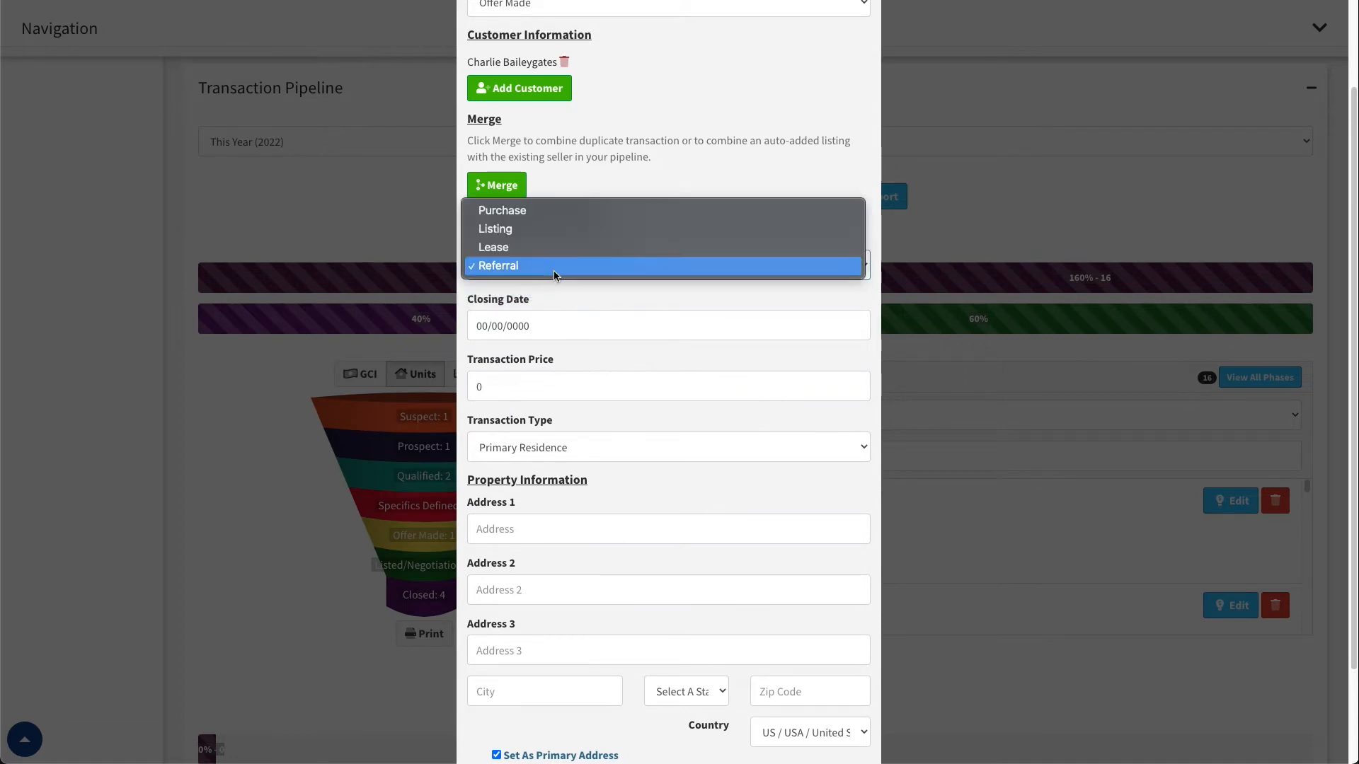
{"action": "left_click", "coordinate": [550, 209]}
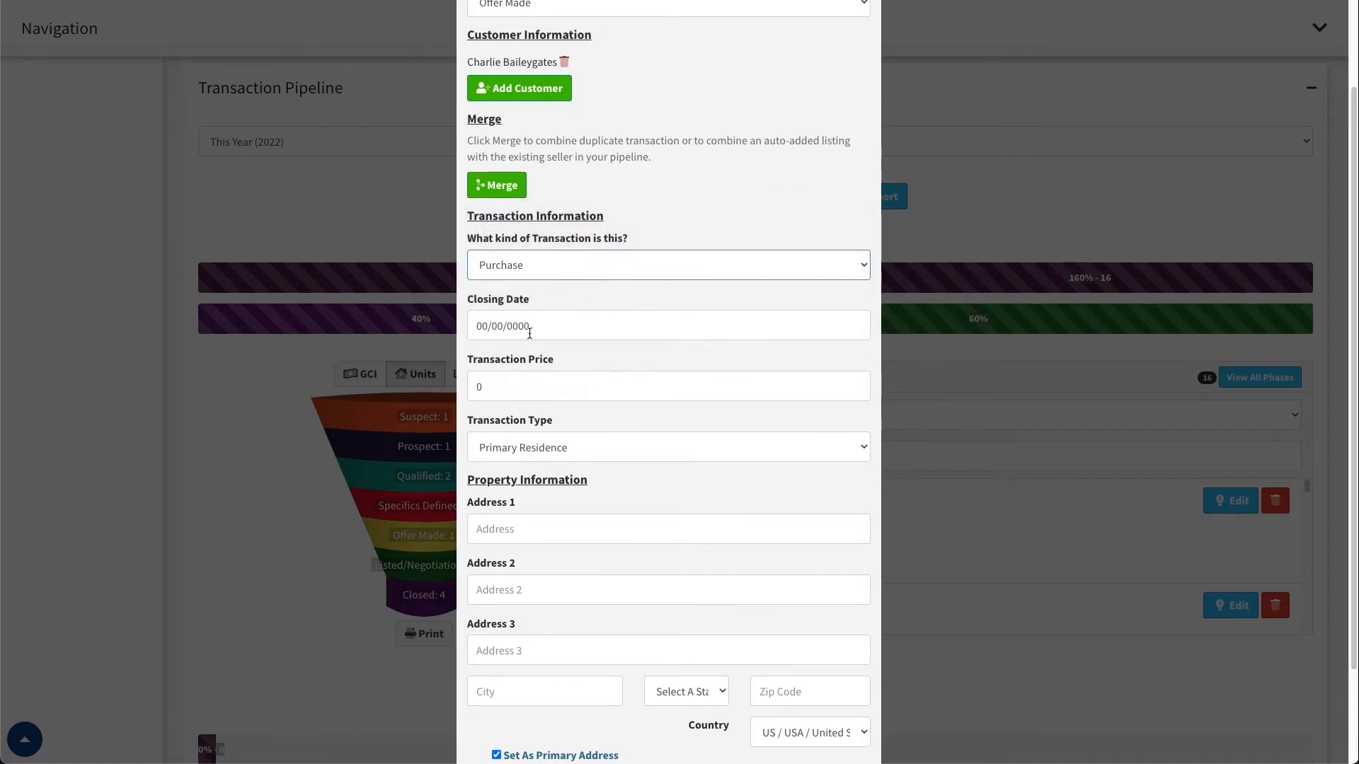
Examine the transaction form's closing date, price, transaction type and property address fields alongside its phase and customer sections
{"action": "scroll", "coordinate": [538, 350], "scroll_direction": "down", "scroll_amount": 2}
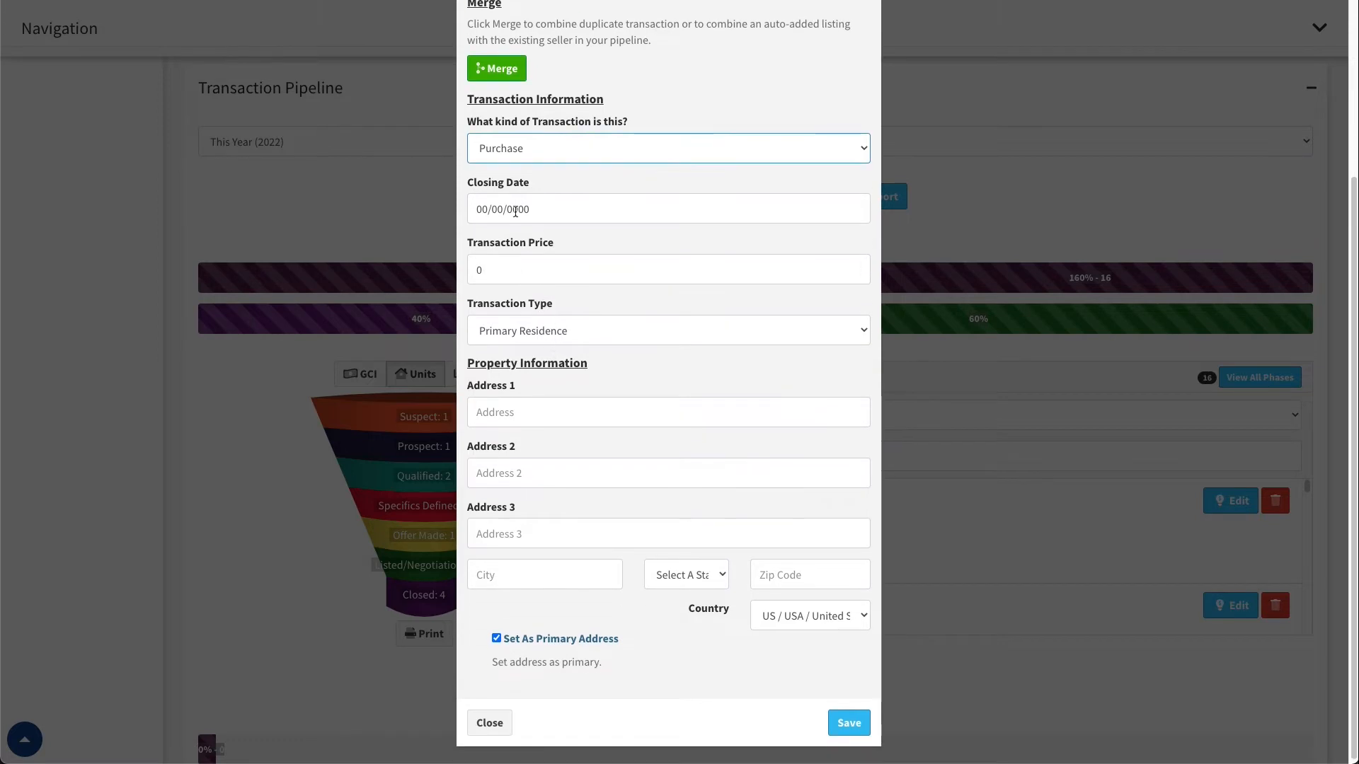
{"action": "scroll", "coordinate": [524, 213], "scroll_direction": "up", "scroll_amount": 4}
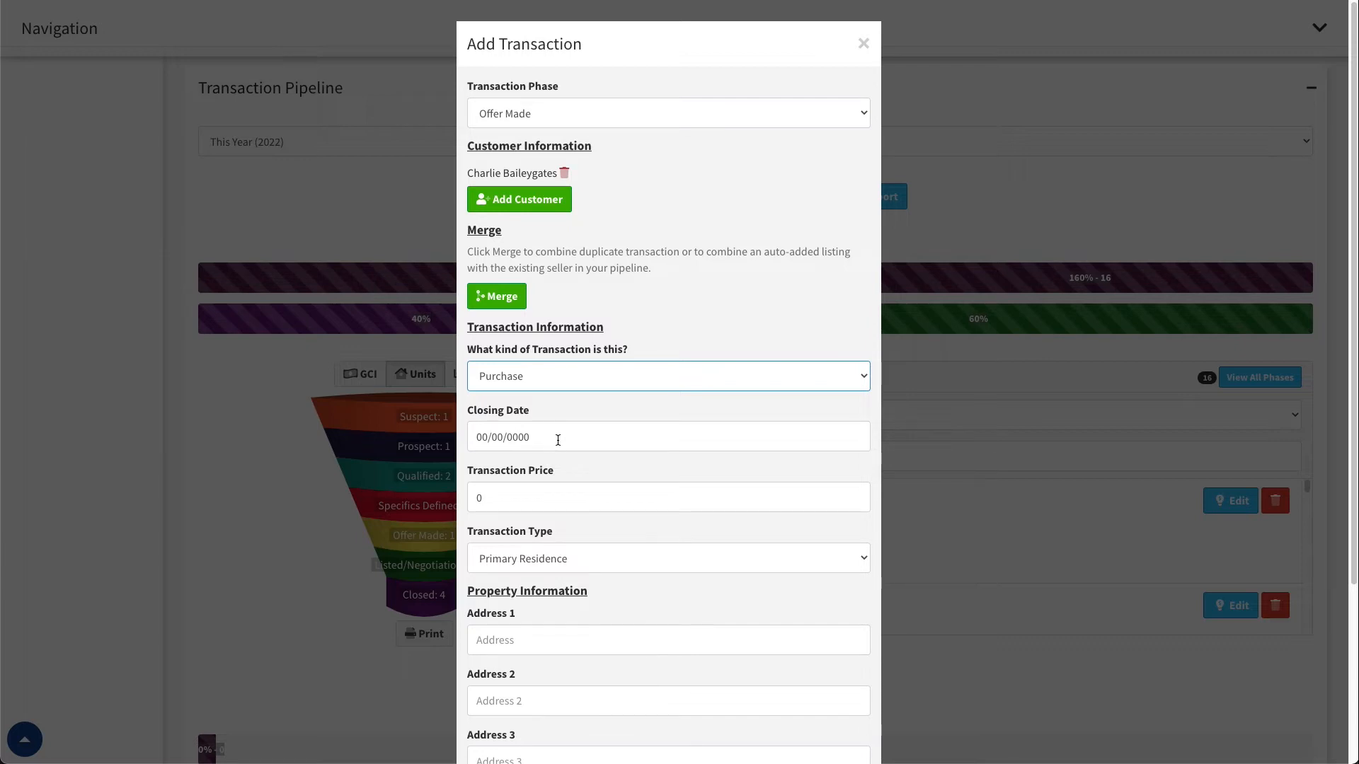
{"action": "scroll", "coordinate": [573, 446], "scroll_direction": "down", "scroll_amount": 2}
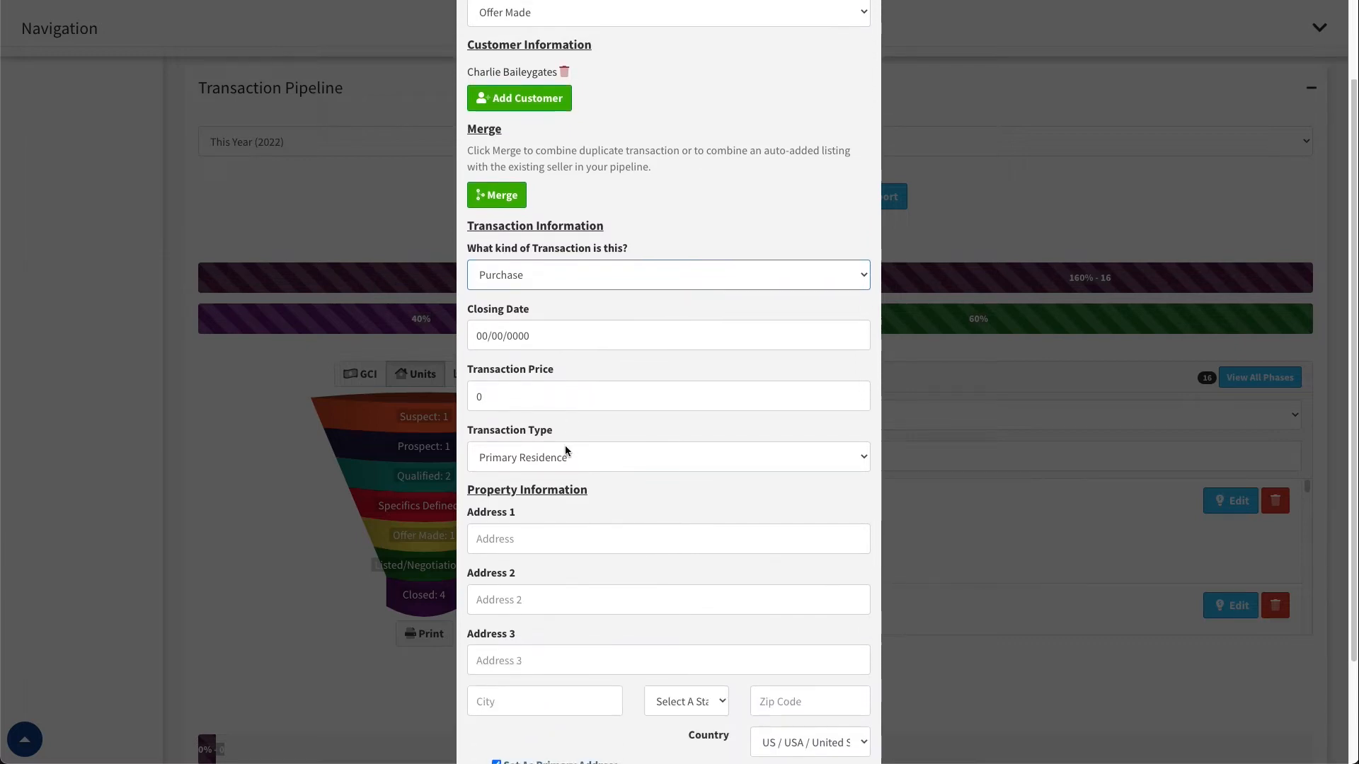
{"action": "scroll", "coordinate": [496, 378], "scroll_direction": "down", "scroll_amount": 2}
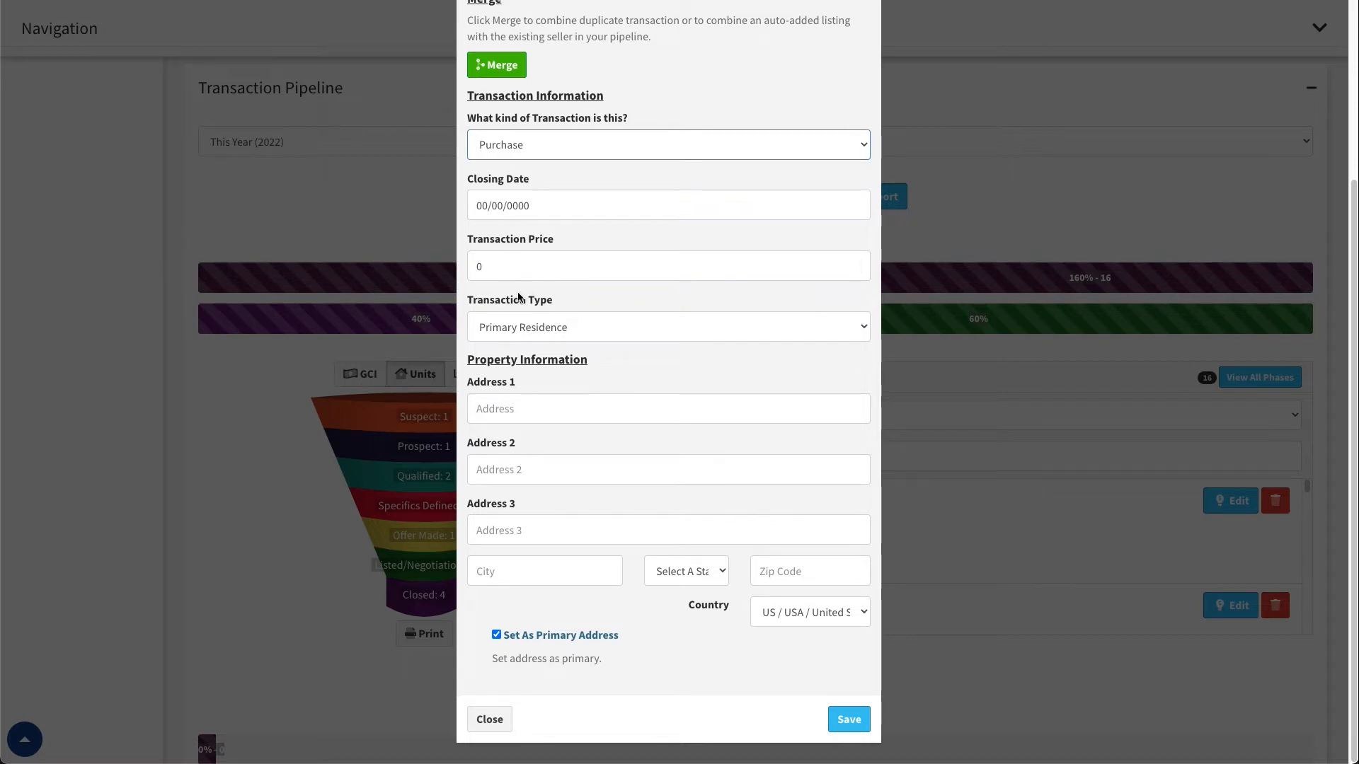
{"action": "scroll", "coordinate": [581, 87], "scroll_direction": "up", "scroll_amount": 4}
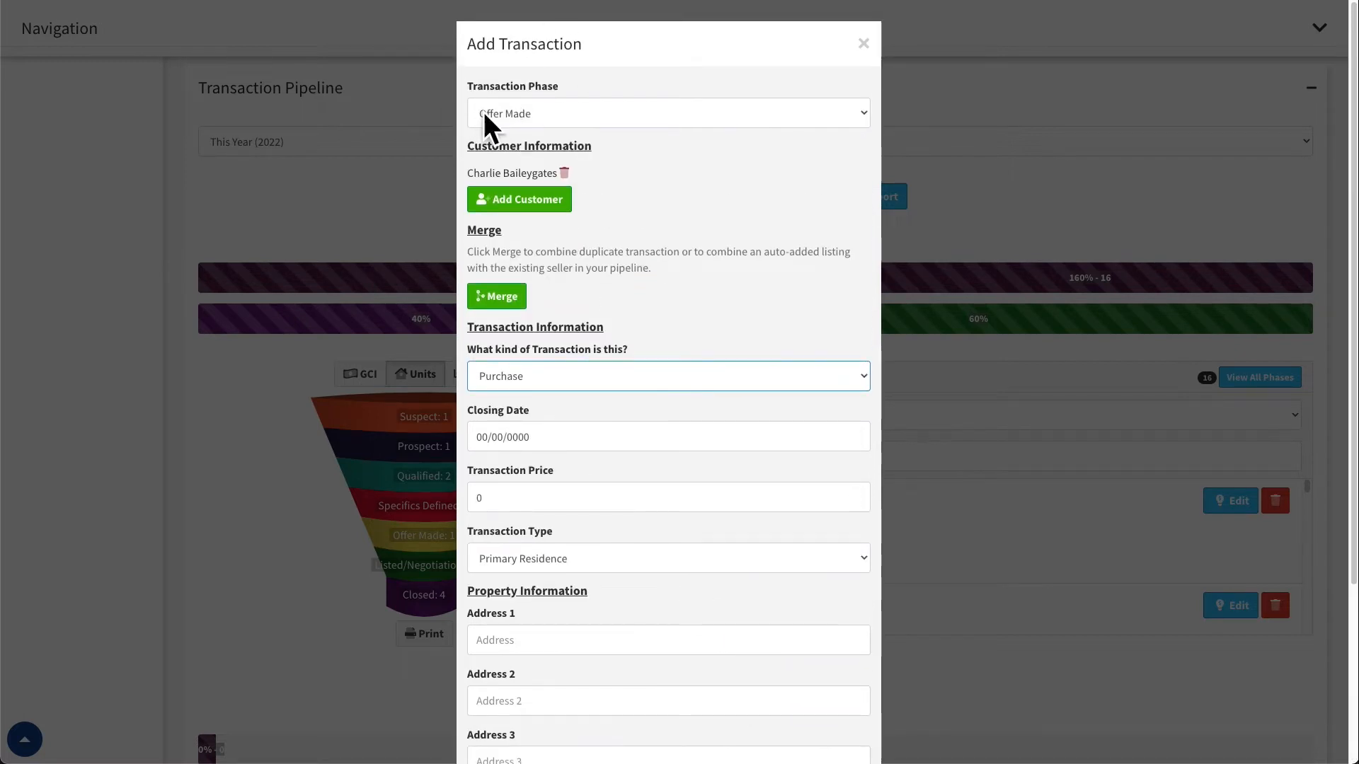
{"action": "scroll", "coordinate": [641, 390], "scroll_direction": "down", "scroll_amount": 3}
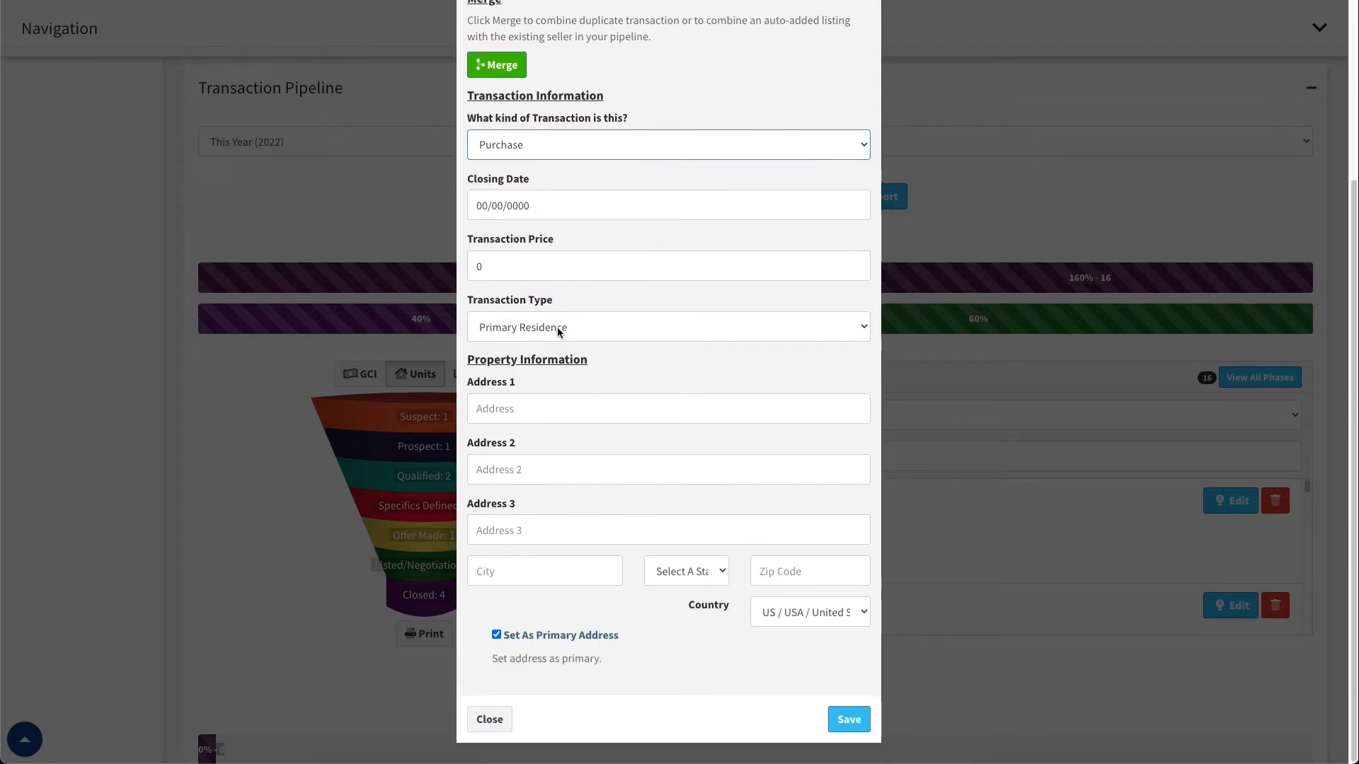
{"action": "left_click", "coordinate": [558, 330]}
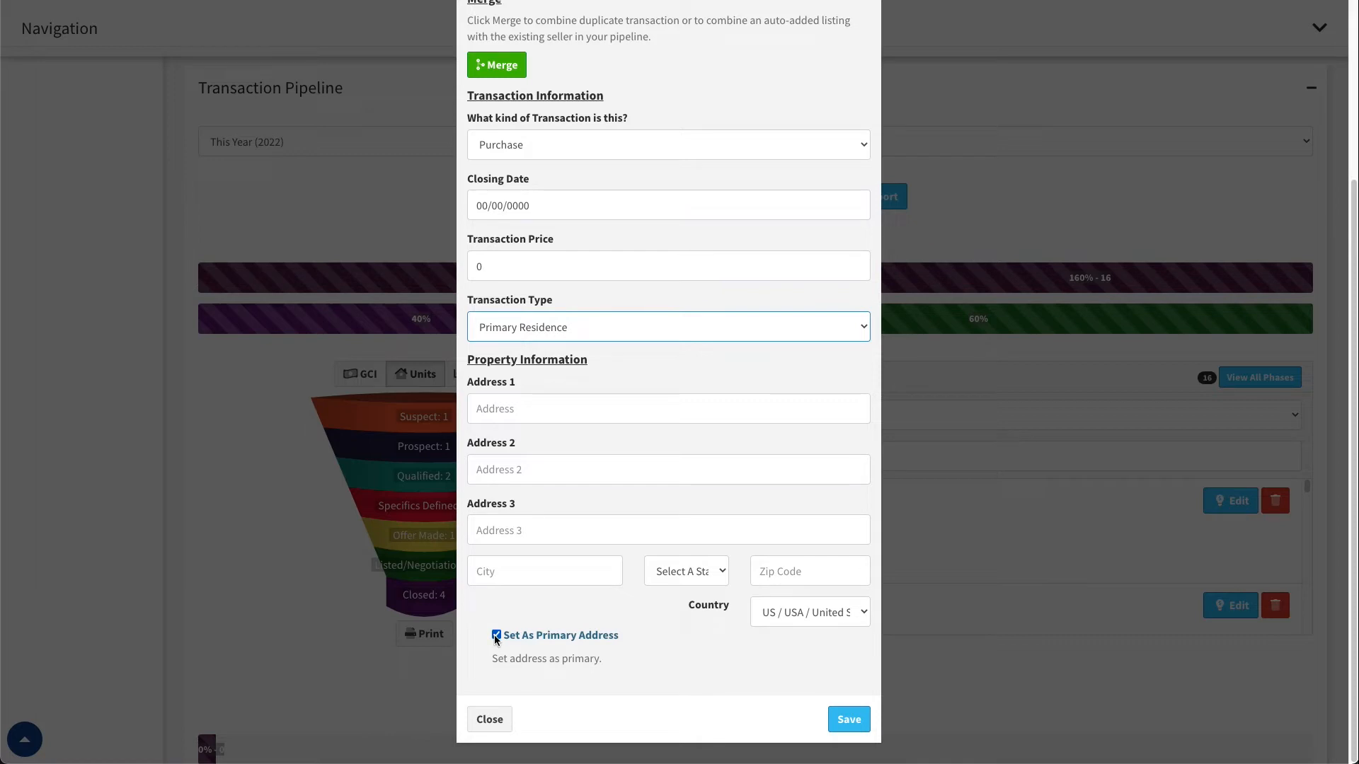
{"action": "scroll", "coordinate": [538, 566], "scroll_direction": "up", "scroll_amount": 4}
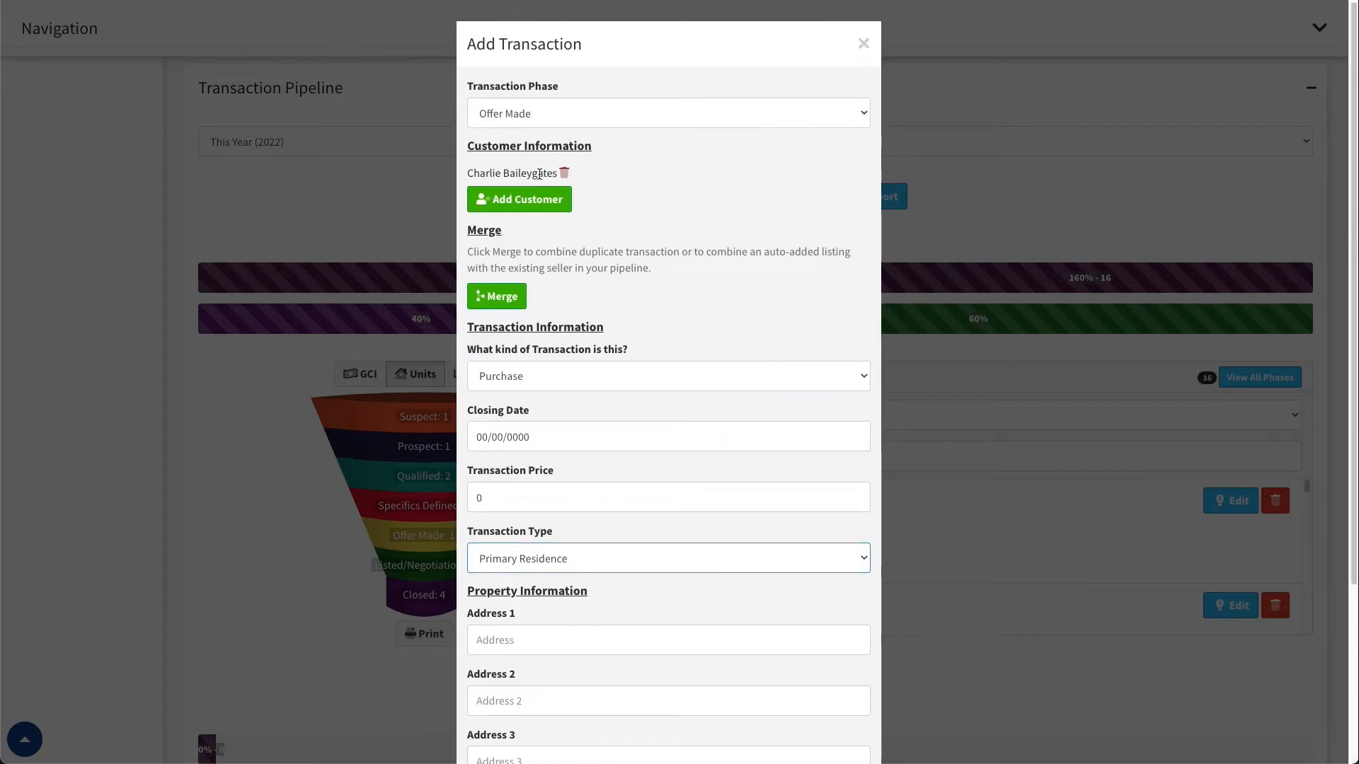
{"action": "scroll", "coordinate": [652, 290], "scroll_direction": "down", "scroll_amount": 3}
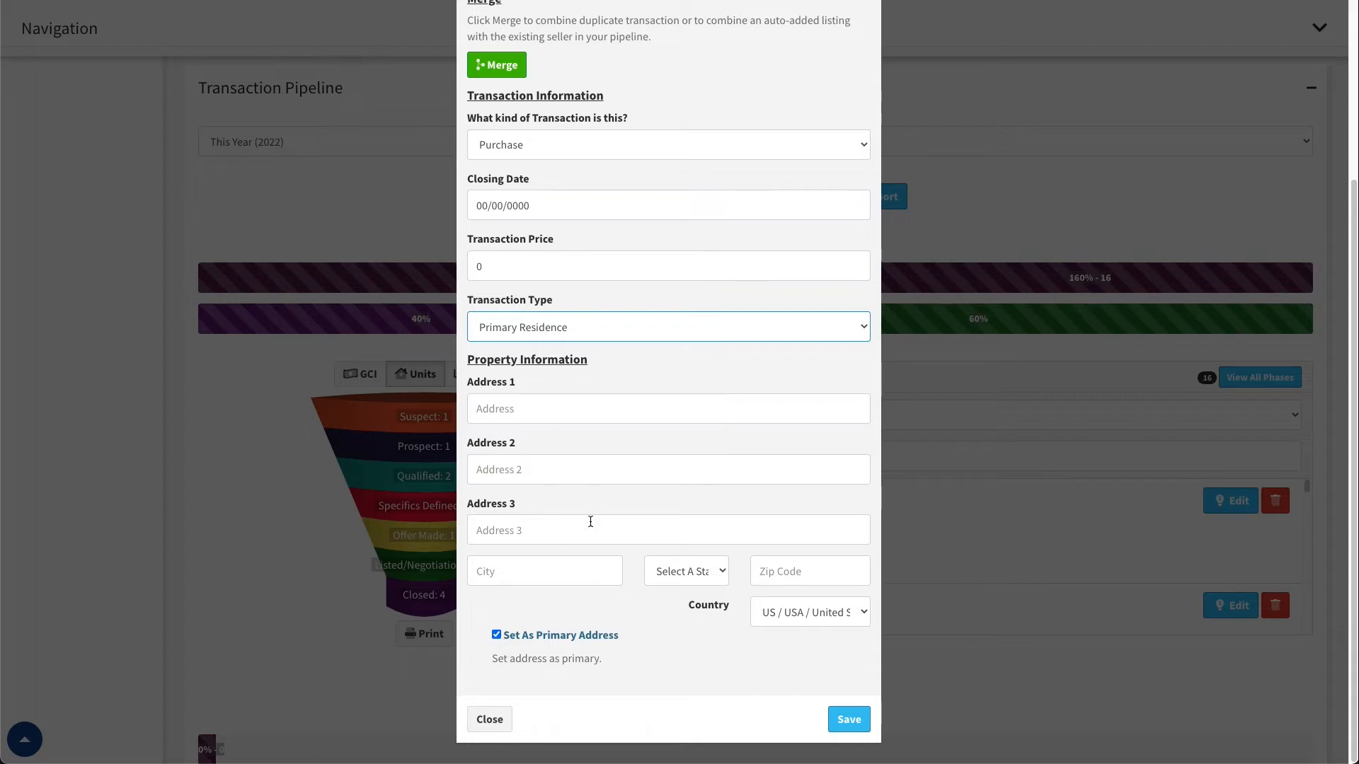
{"action": "scroll", "coordinate": [666, 655], "scroll_direction": "up", "scroll_amount": 3}
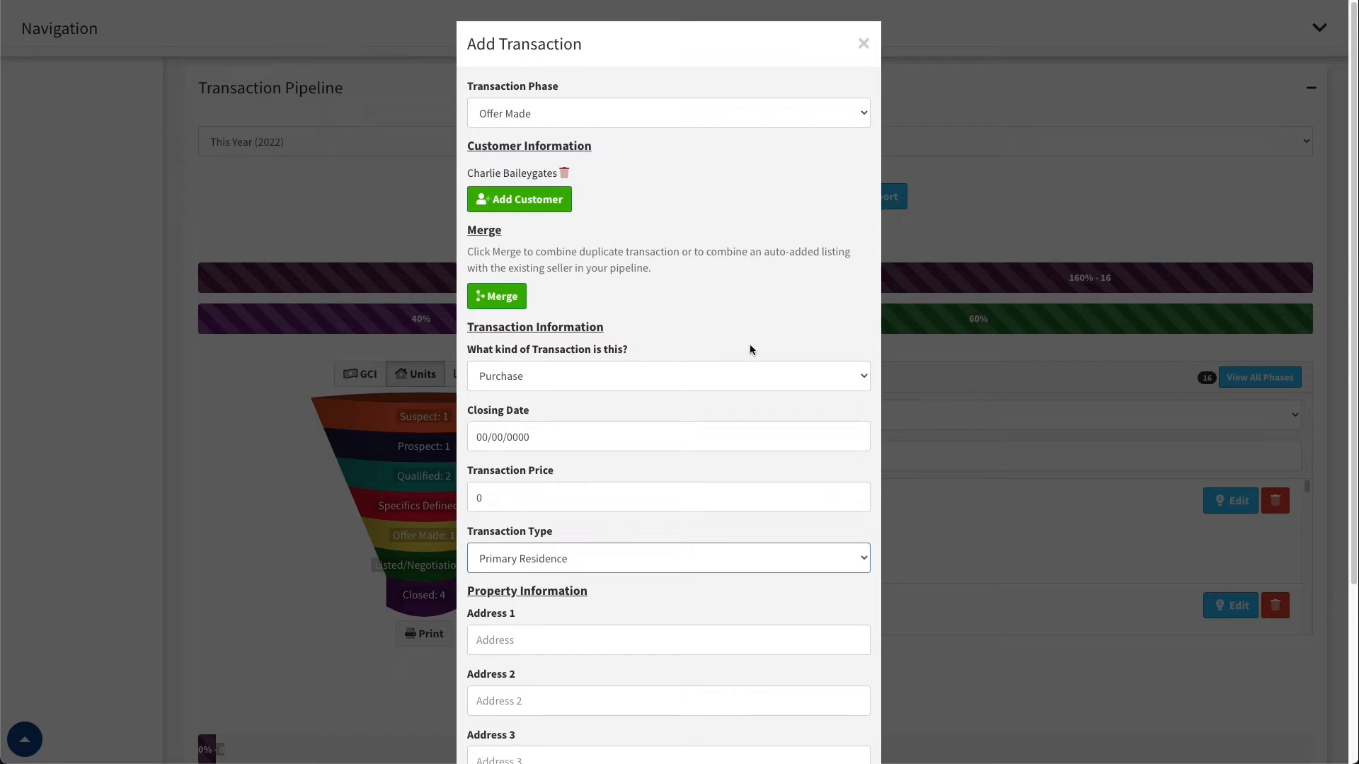
Clear the Set As Primary Address option and close the transaction form without saving
{"action": "scroll", "coordinate": [709, 393], "scroll_direction": "down", "scroll_amount": 3}
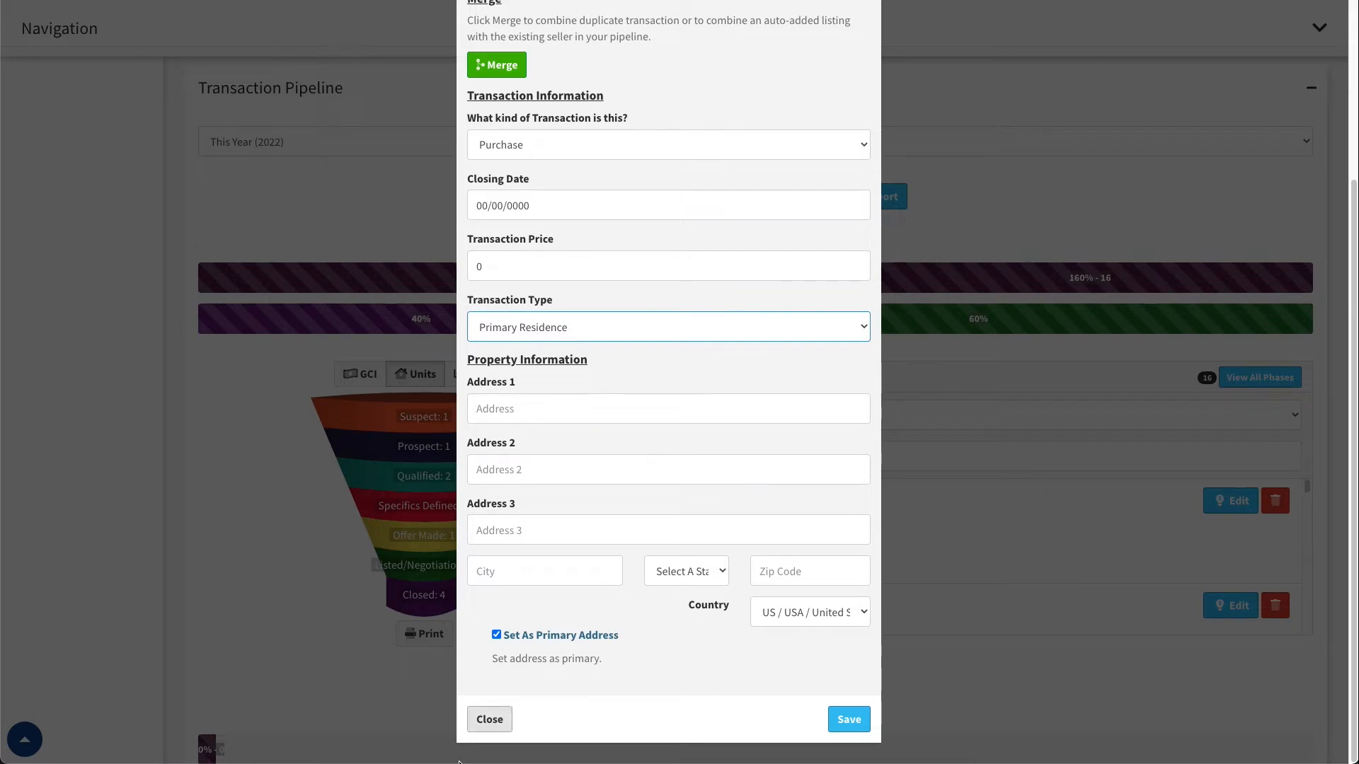
{"action": "left_click", "coordinate": [496, 635]}
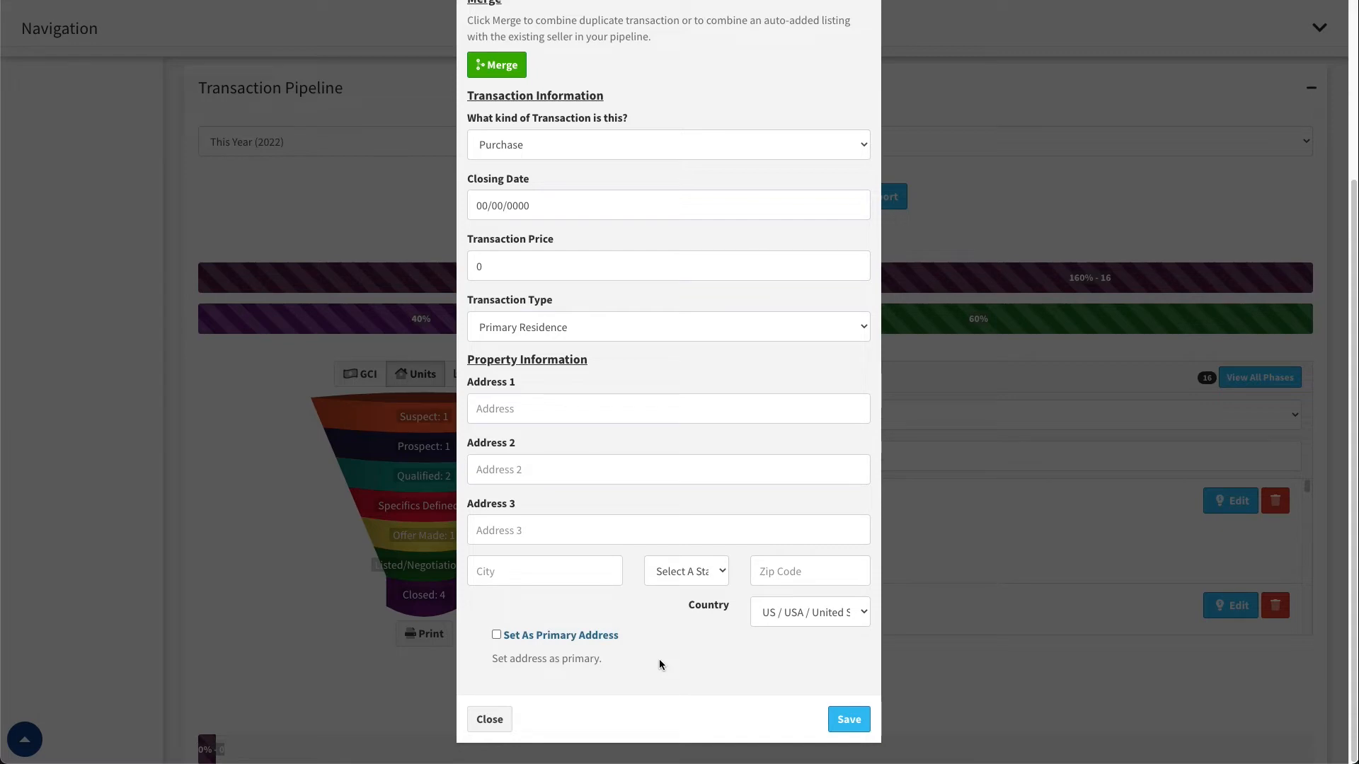
{"action": "left_click", "coordinate": [490, 719]}
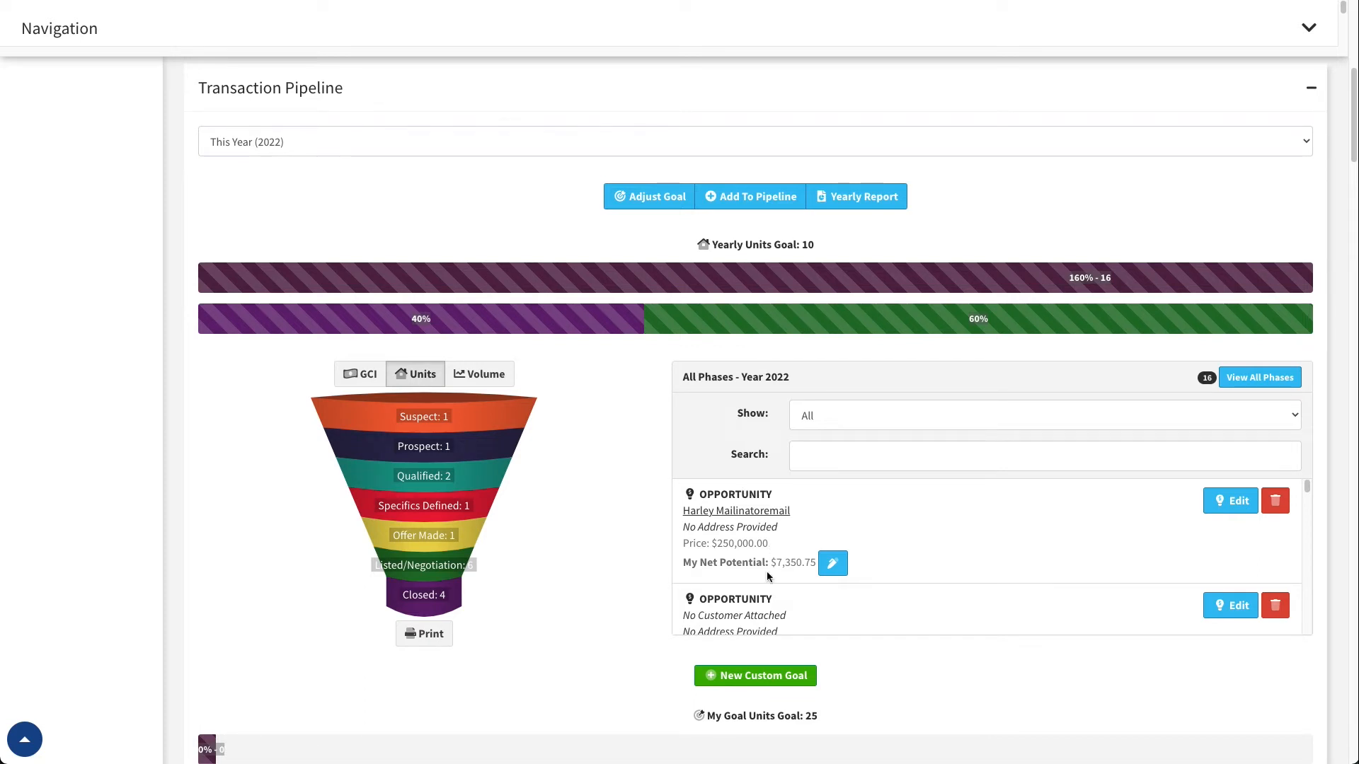
Look through the 2022 pipeline entries, filtering the funnel by Prospect, Qualified, Specifics Defined and Offer Made in turn
{"action": "scroll", "coordinate": [969, 542], "scroll_direction": "down", "scroll_amount": 5}
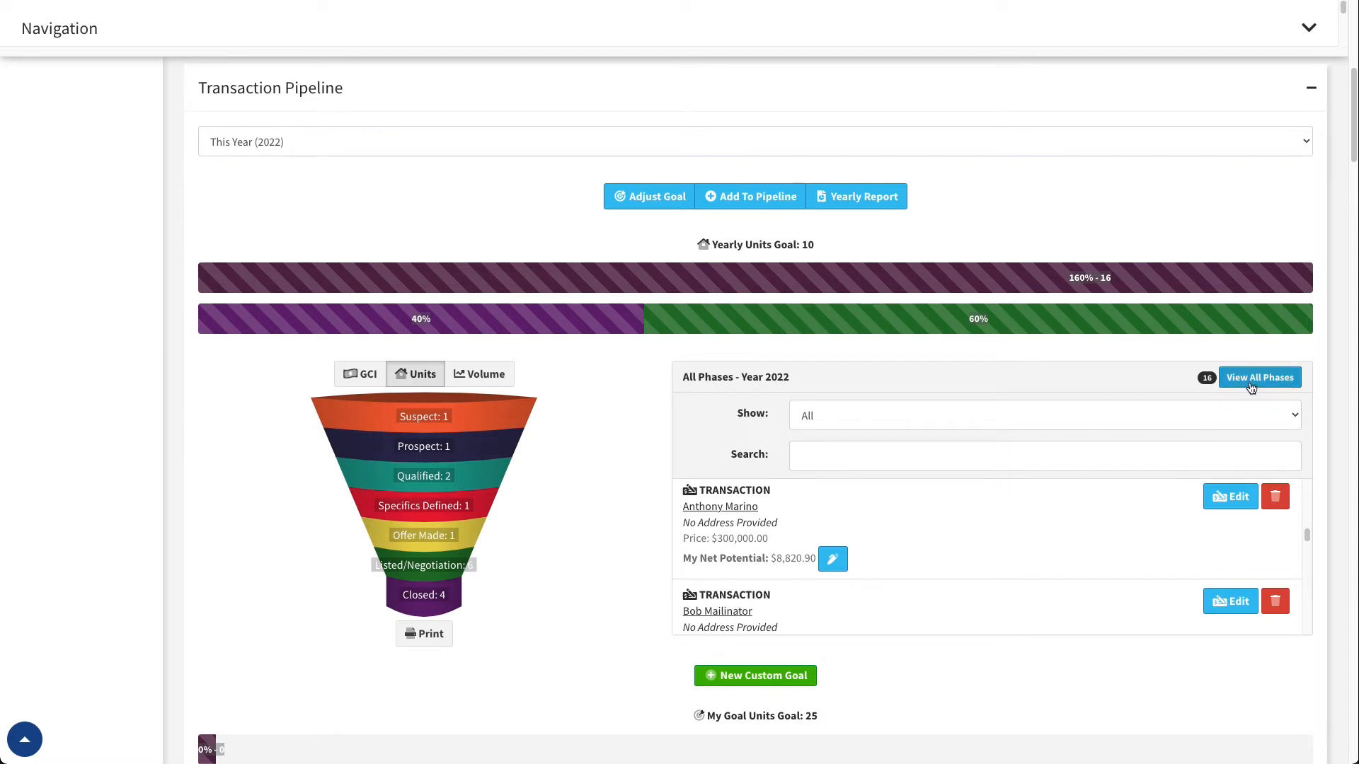
{"action": "left_click", "coordinate": [418, 455]}
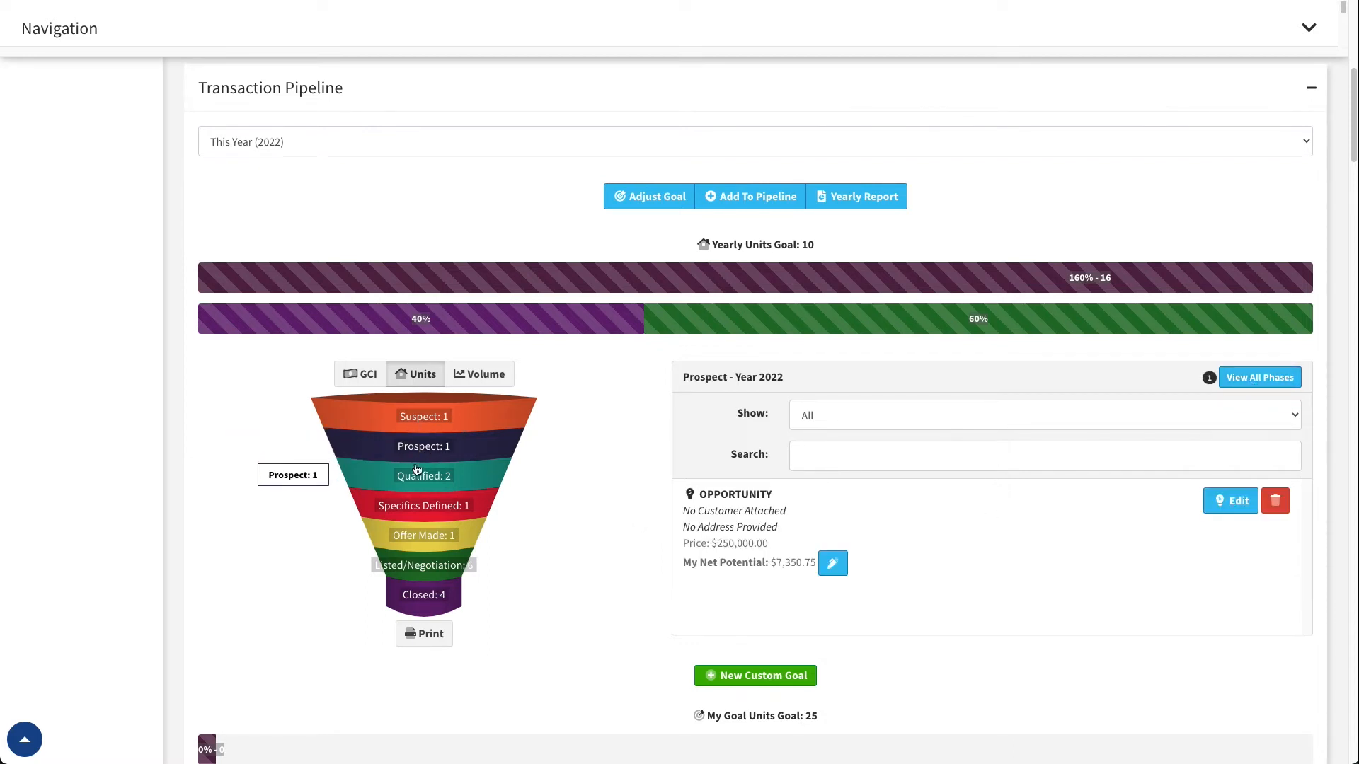
{"action": "left_click", "coordinate": [416, 477]}
{"action": "left_click", "coordinate": [429, 510]}
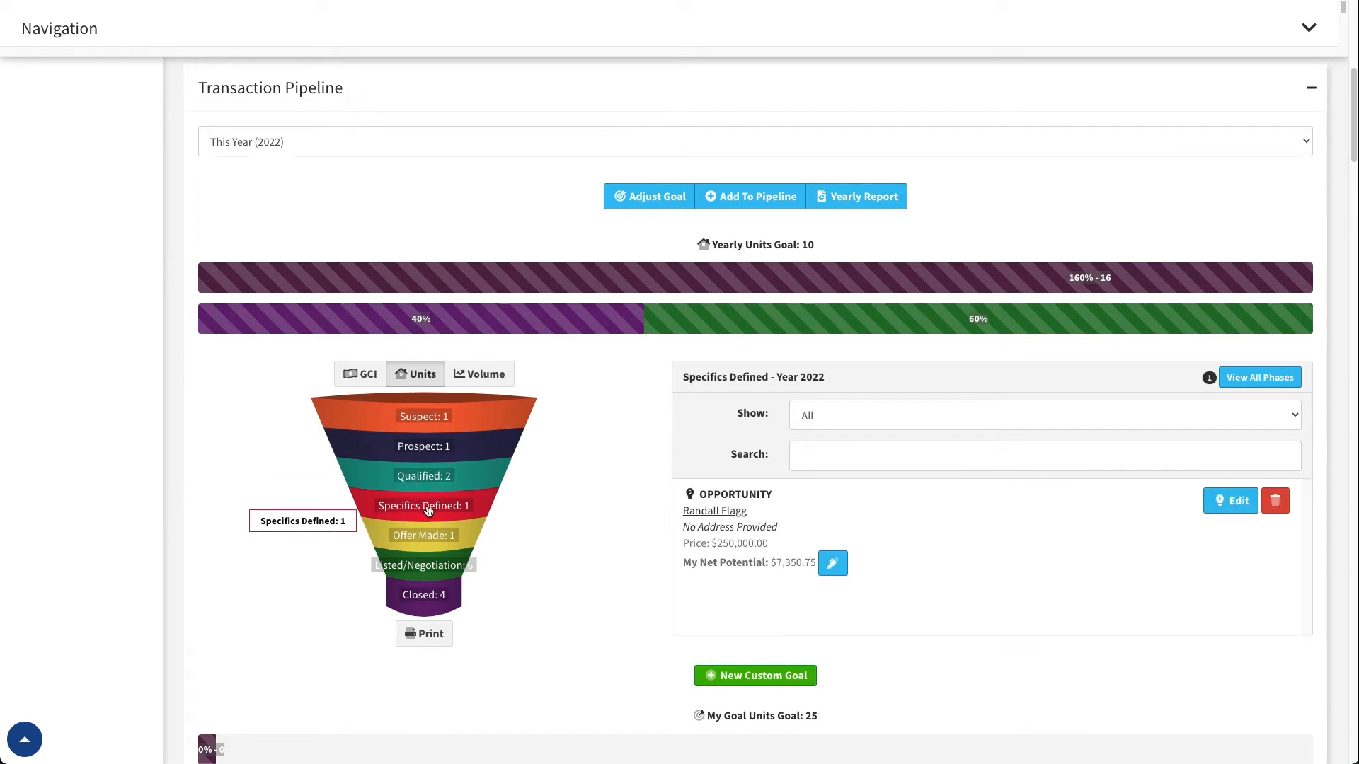
{"action": "left_click", "coordinate": [424, 539]}
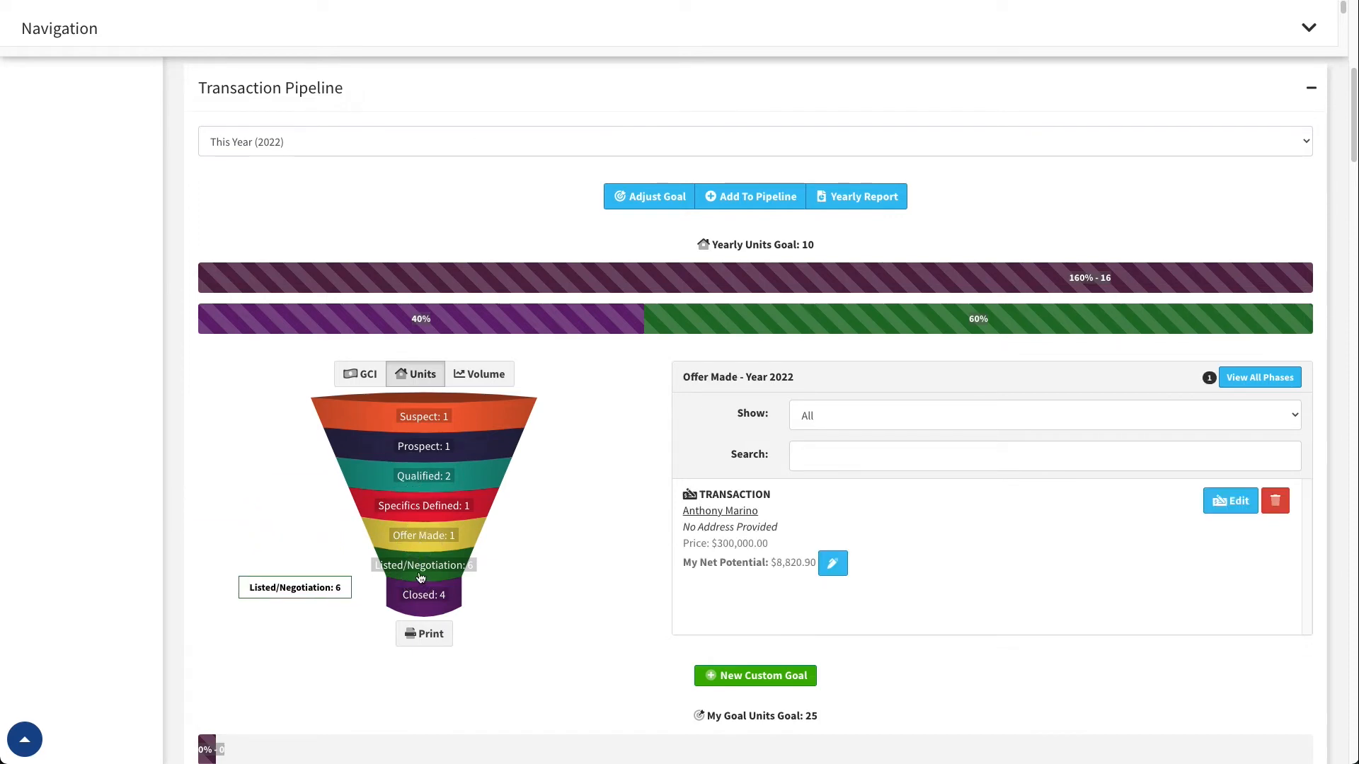
Filter the funnel by Listed/Negotiation and look through the listings, transactions and opportunities in that phase
{"action": "left_click", "coordinate": [420, 578]}
{"action": "scroll", "coordinate": [950, 537], "scroll_direction": "down", "scroll_amount": 1}
{"action": "scroll", "coordinate": [916, 533], "scroll_direction": "up", "scroll_amount": 1}
{"action": "scroll", "coordinate": [911, 538], "scroll_direction": "down", "scroll_amount": 2}
{"action": "scroll", "coordinate": [912, 541], "scroll_direction": "up", "scroll_amount": 1}
{"action": "left_click_drag", "start_coordinate": [705, 525], "coordinate": [760, 528]}
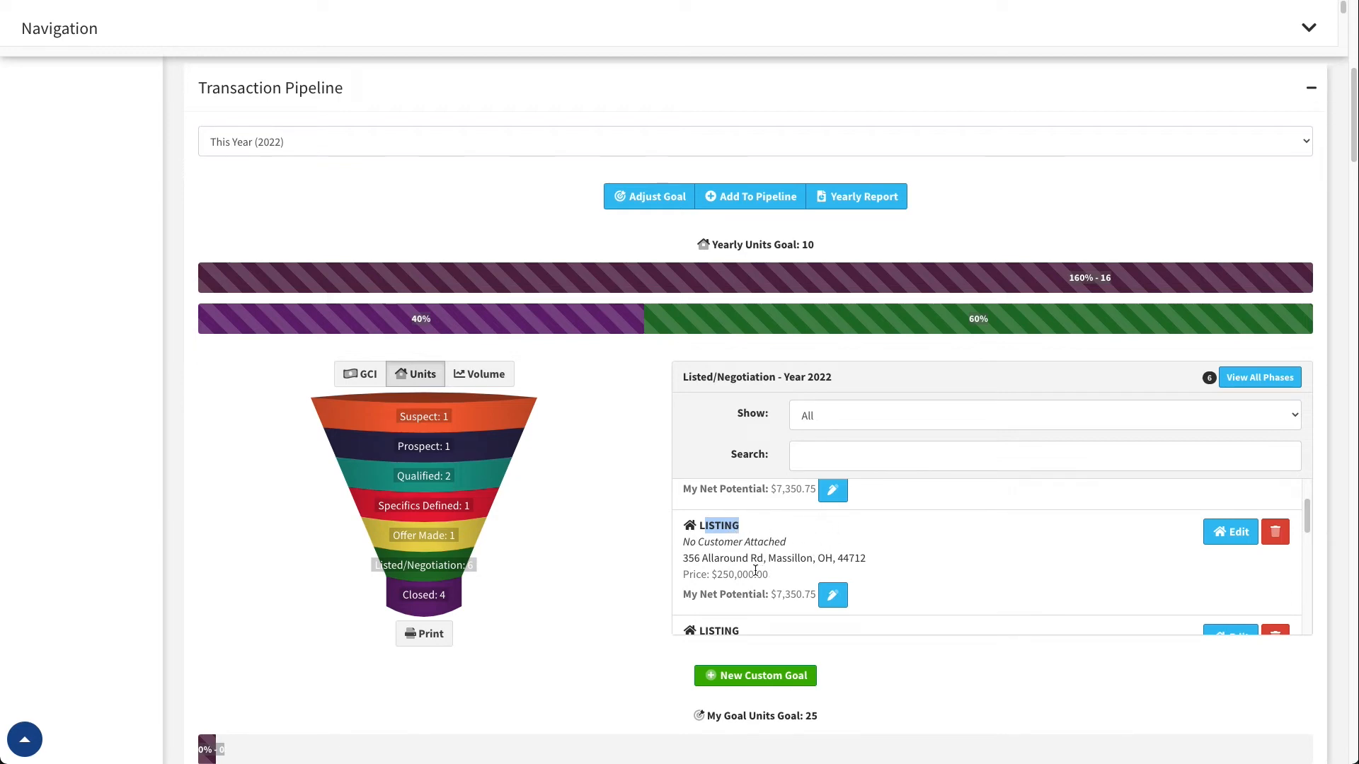
{"action": "scroll", "coordinate": [781, 575], "scroll_direction": "down", "scroll_amount": 5}
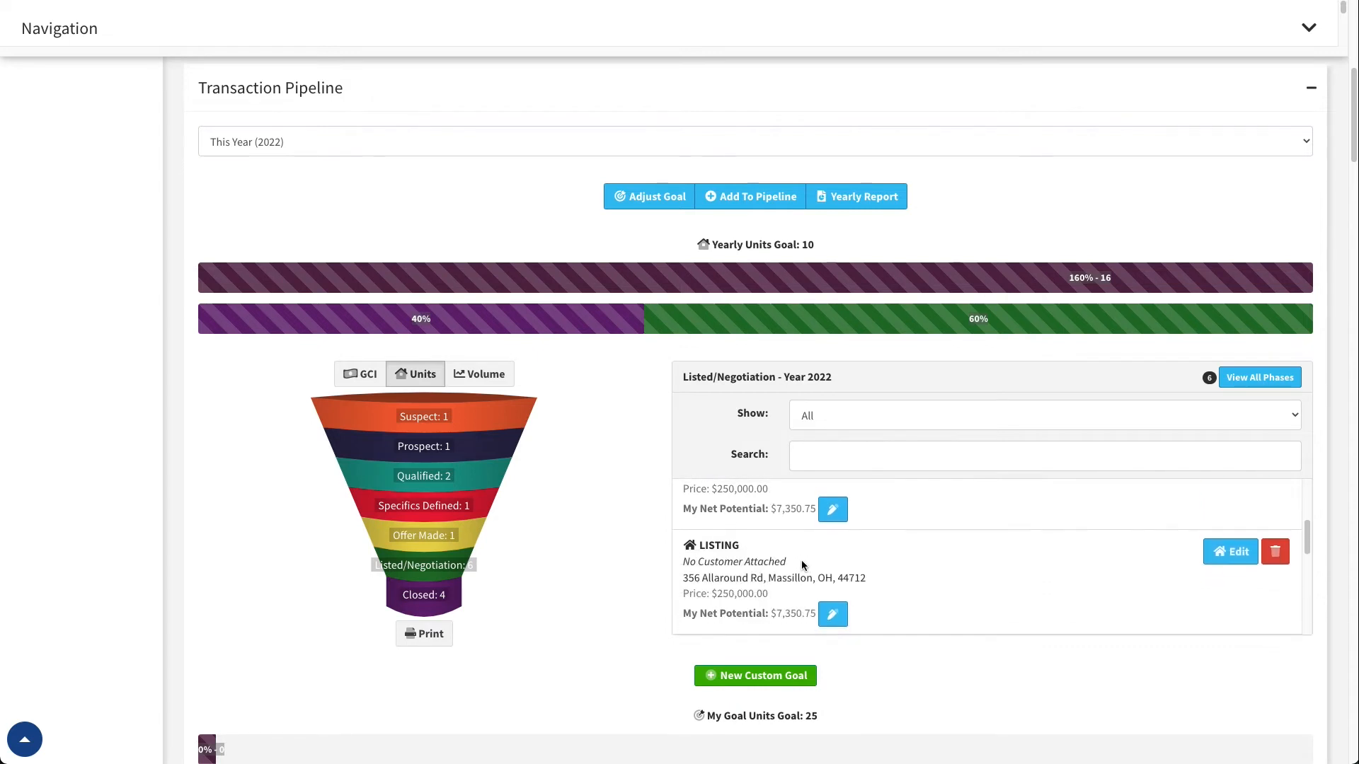
{"action": "scroll", "coordinate": [812, 555], "scroll_direction": "down", "scroll_amount": 2}
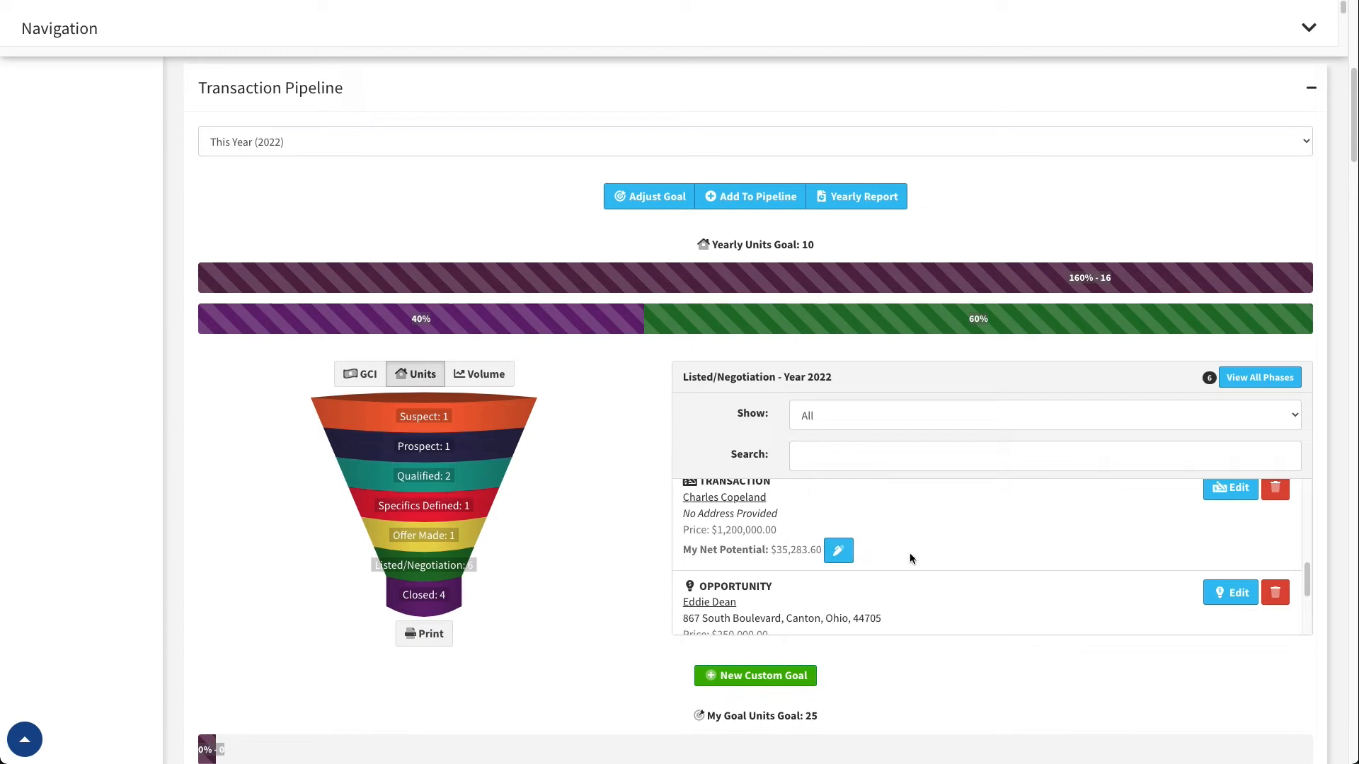
{"action": "scroll", "coordinate": [910, 559], "scroll_direction": "down", "scroll_amount": 4}
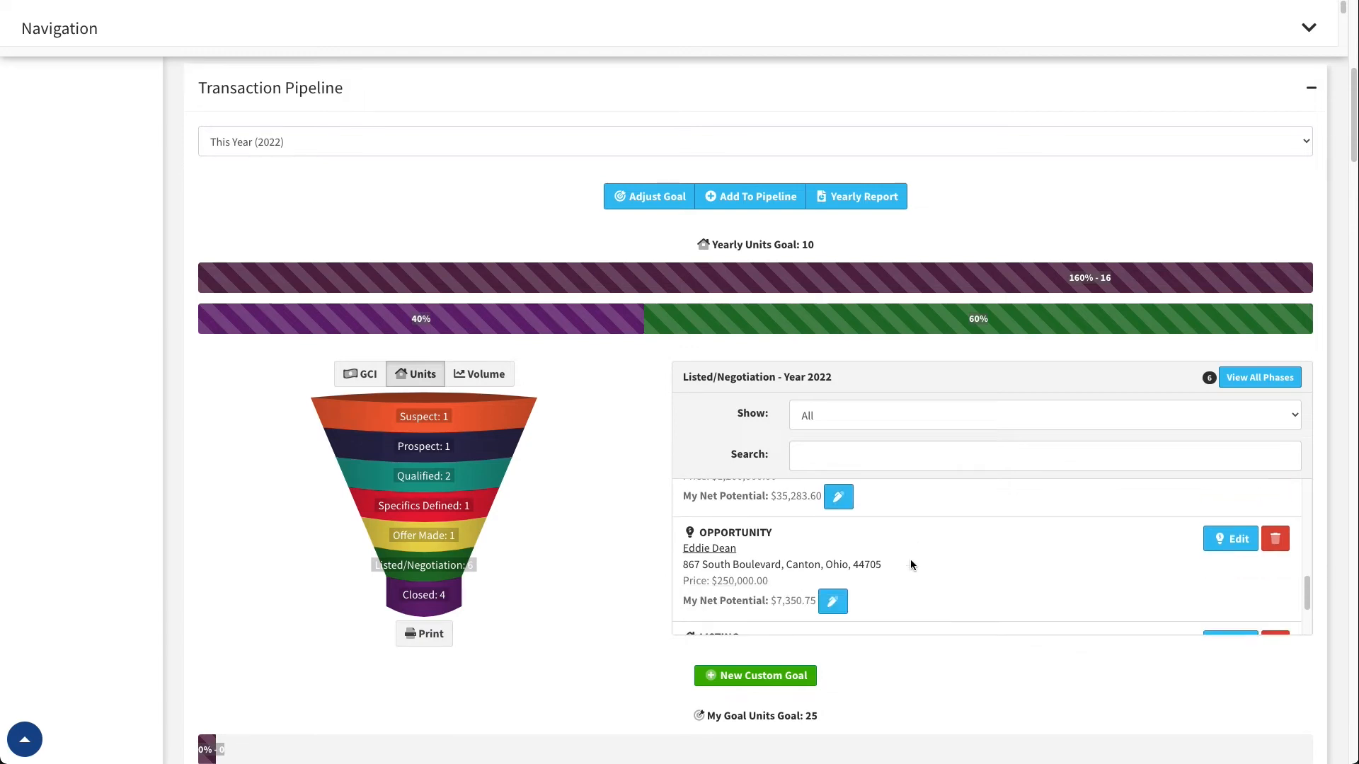
{"action": "scroll", "coordinate": [913, 555], "scroll_direction": "up", "scroll_amount": 6}
{"action": "scroll", "coordinate": [616, 572], "scroll_direction": "down", "scroll_amount": 5}
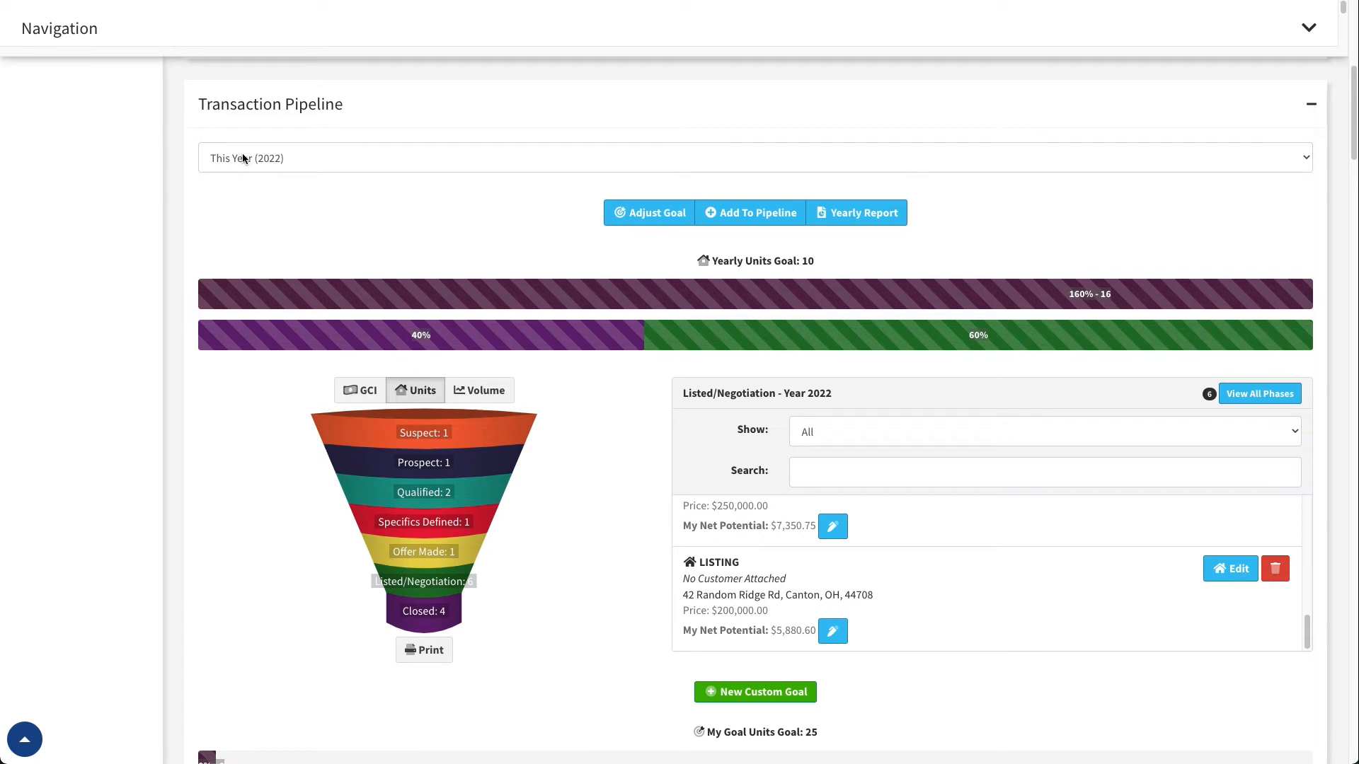
View the pipeline for Year 2021 and Year 2019, and return it to This Year (2022)
{"action": "left_click", "coordinate": [288, 157]}
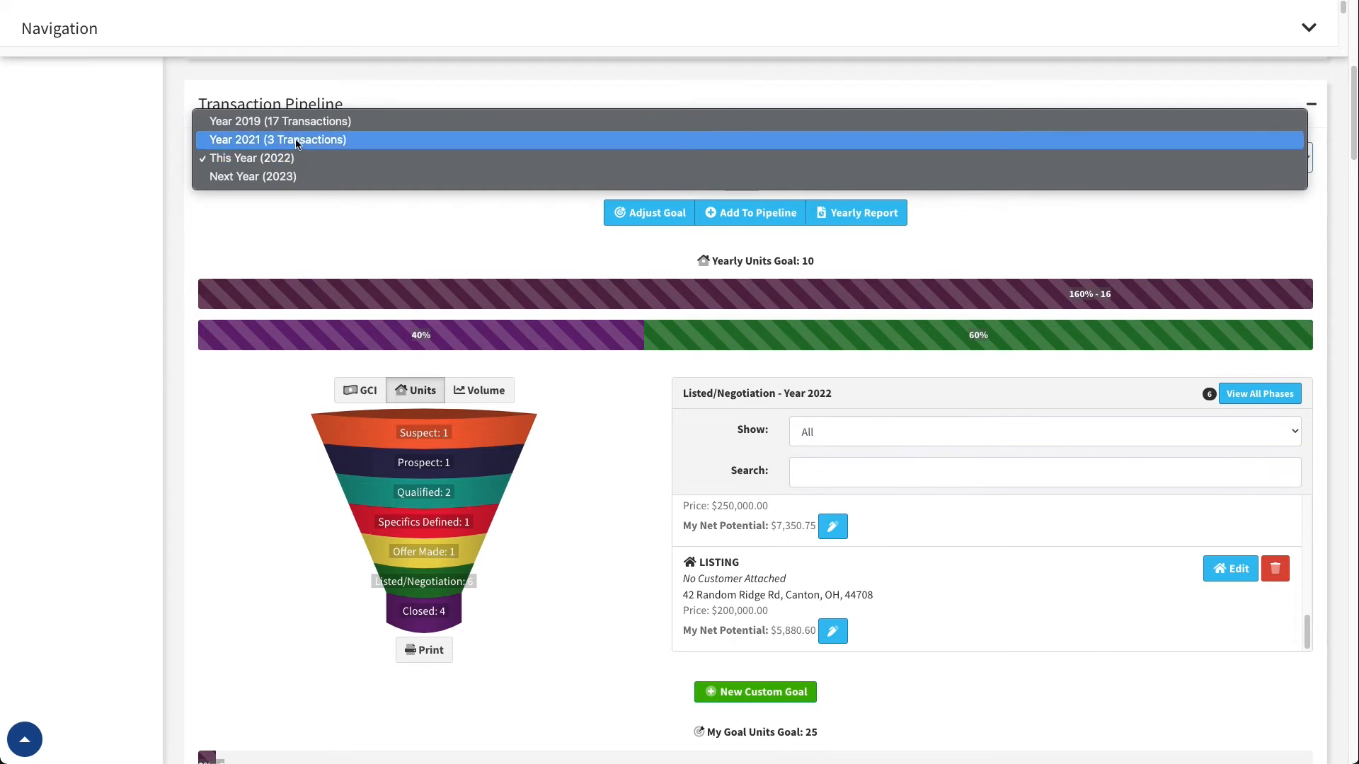
{"action": "left_click", "coordinate": [286, 141]}
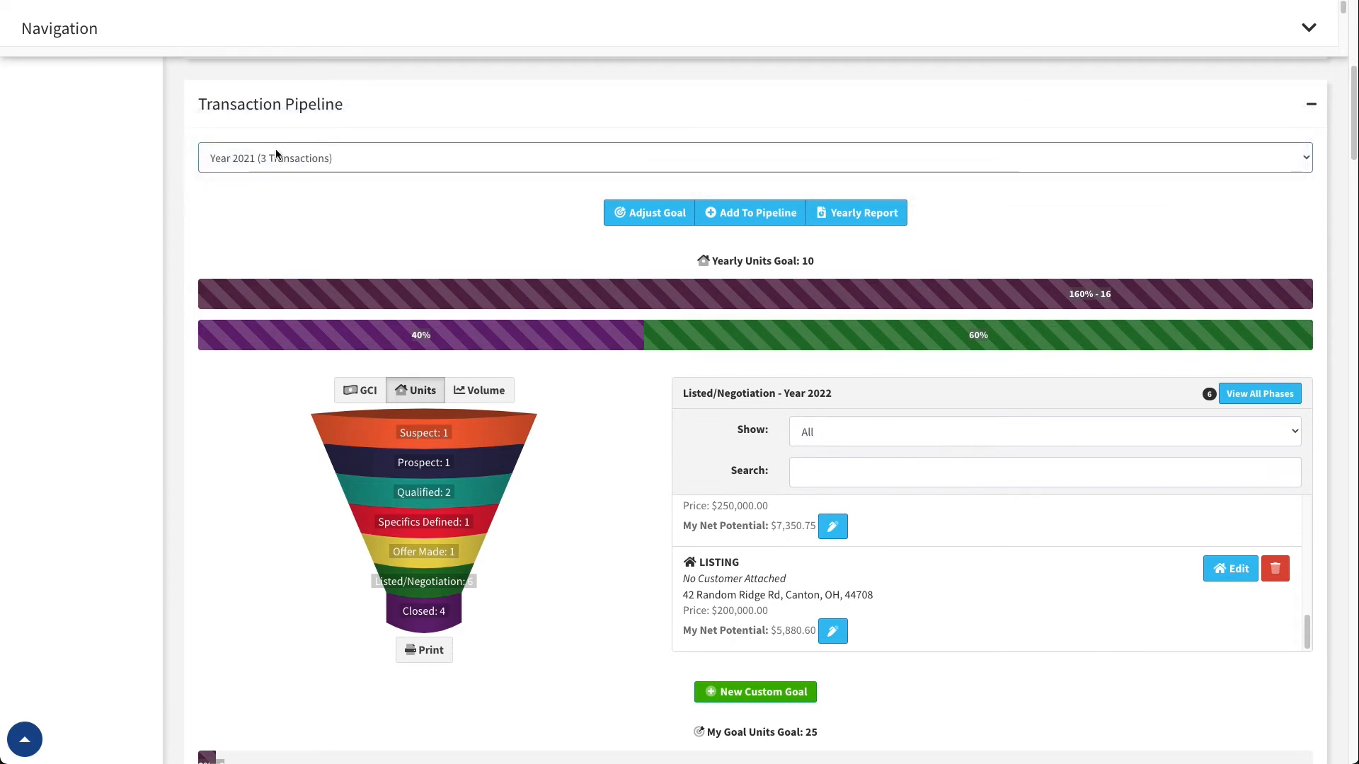
{"action": "mouse_move", "coordinate": [429, 617]}
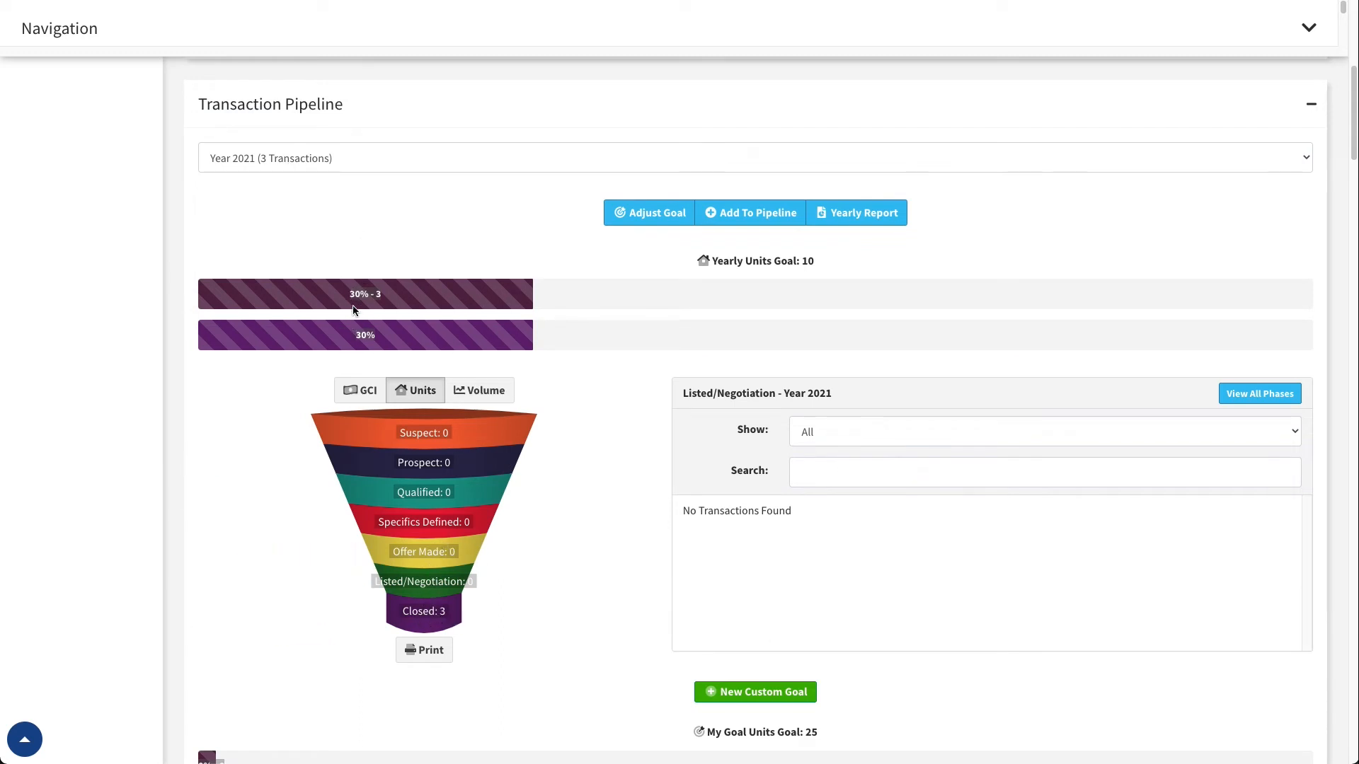
{"action": "left_click", "coordinate": [357, 156]}
{"action": "left_click", "coordinate": [283, 137]}
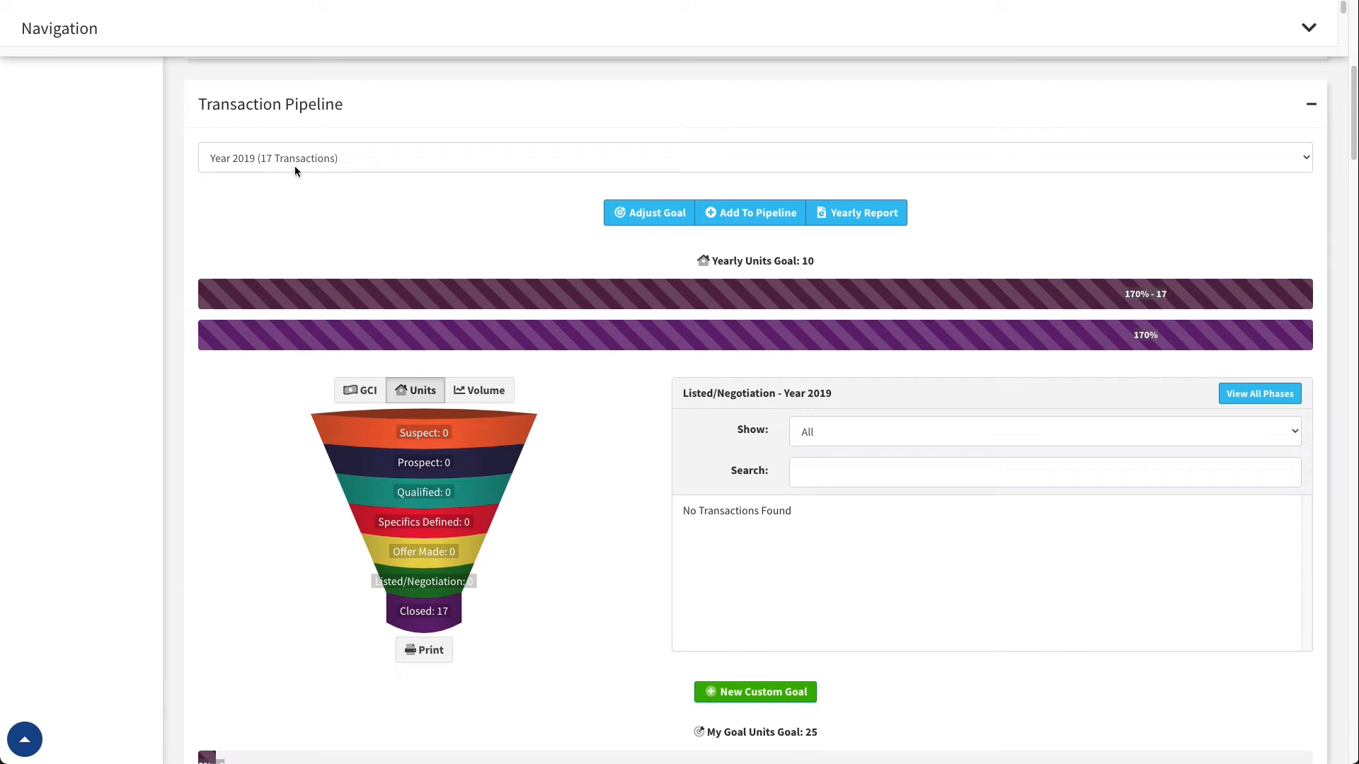
{"action": "left_click", "coordinate": [355, 152]}
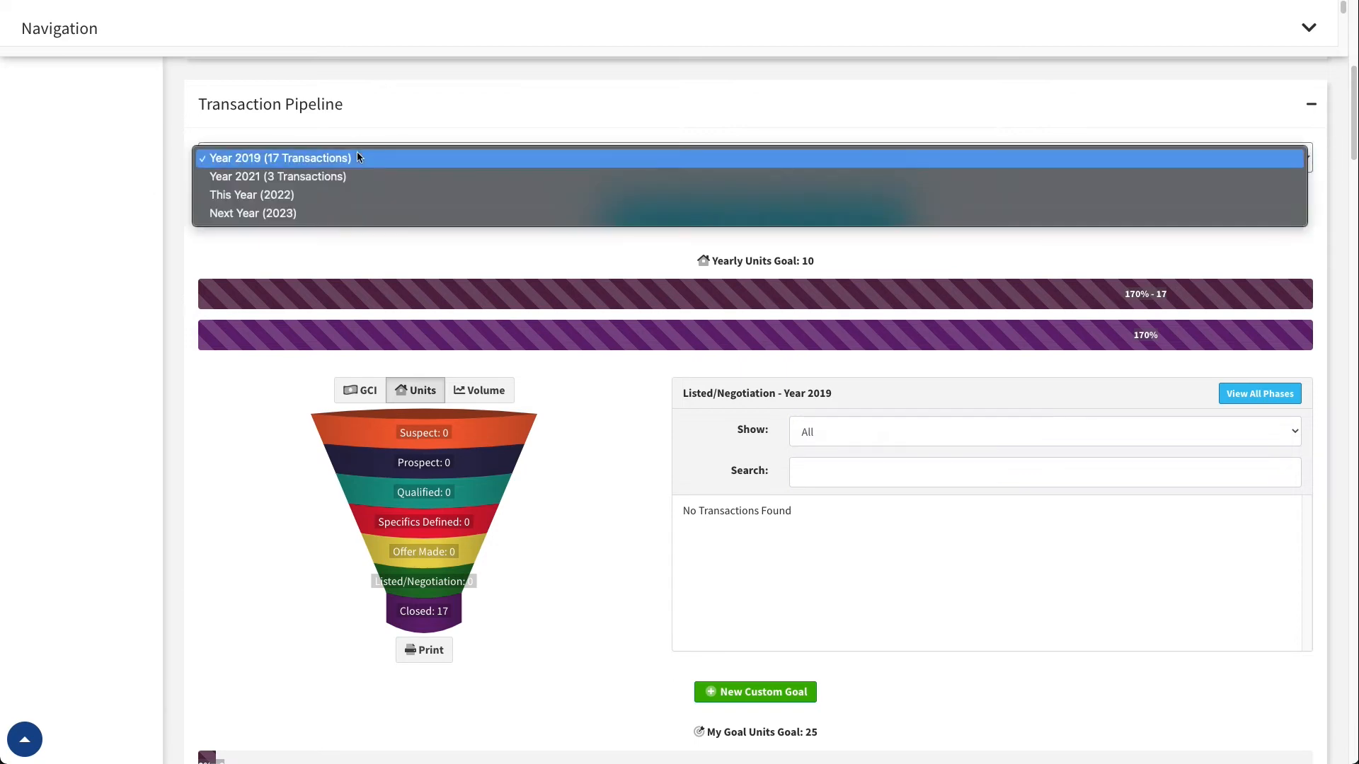
{"action": "left_click", "coordinate": [333, 198]}
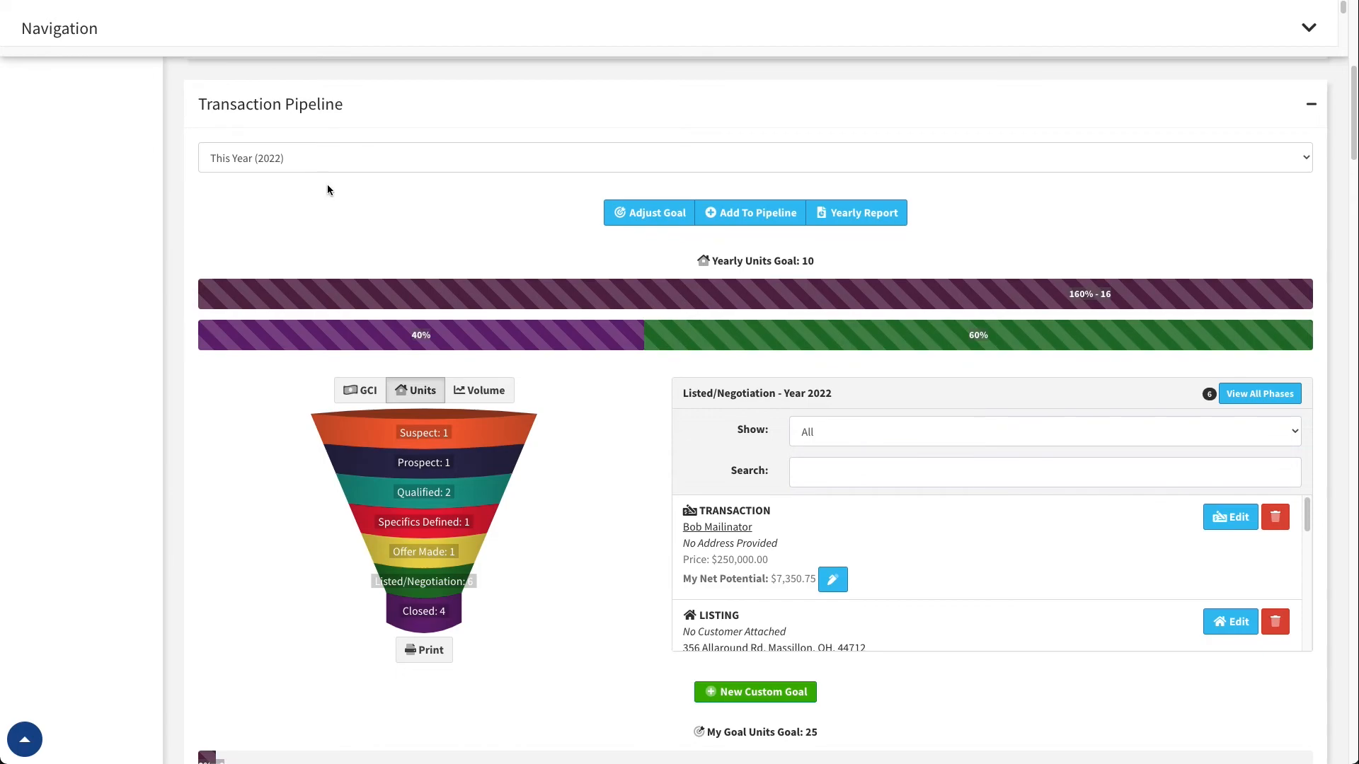
Review the yearly income, unit and volume goals in the sales goal settings, try GCI as default view, and close without updating
{"action": "left_click", "coordinate": [649, 213]}
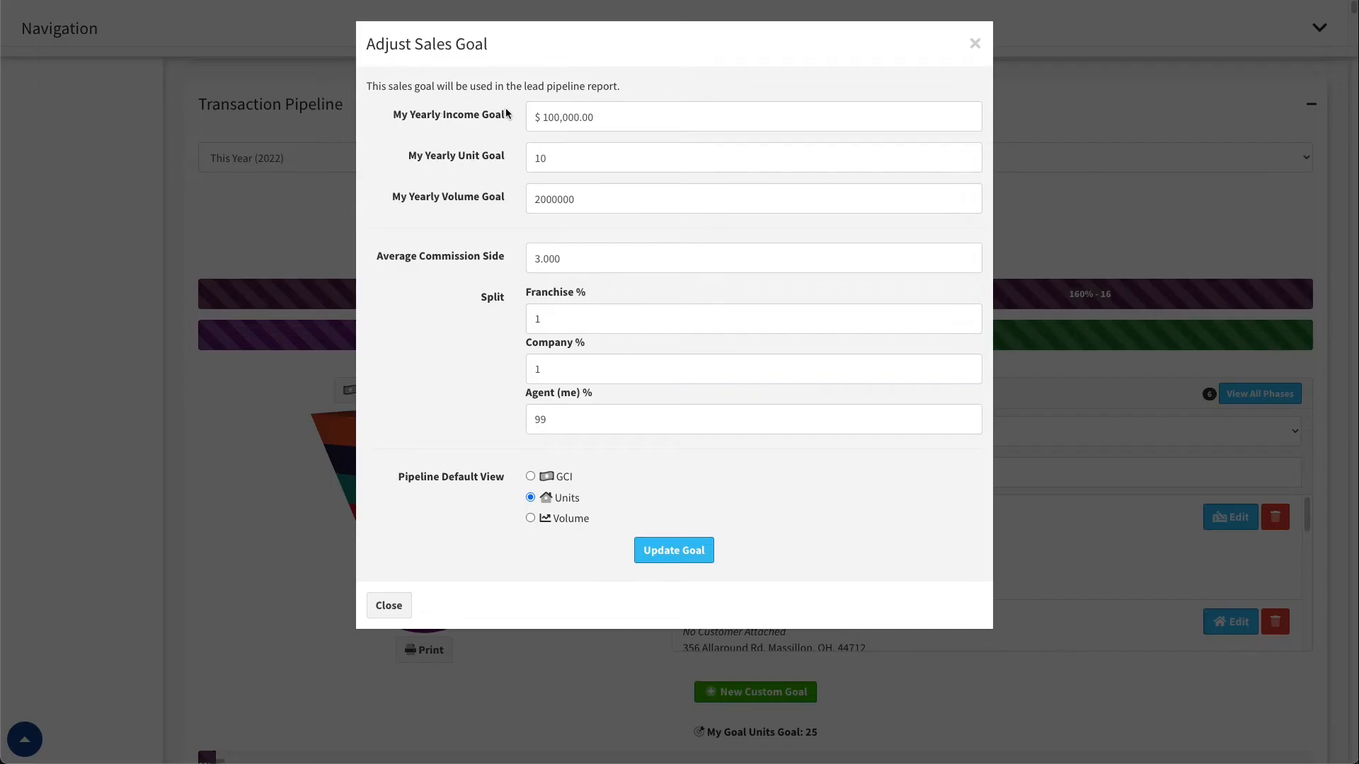
{"action": "left_click_drag", "start_coordinate": [539, 115], "coordinate": [616, 120]}
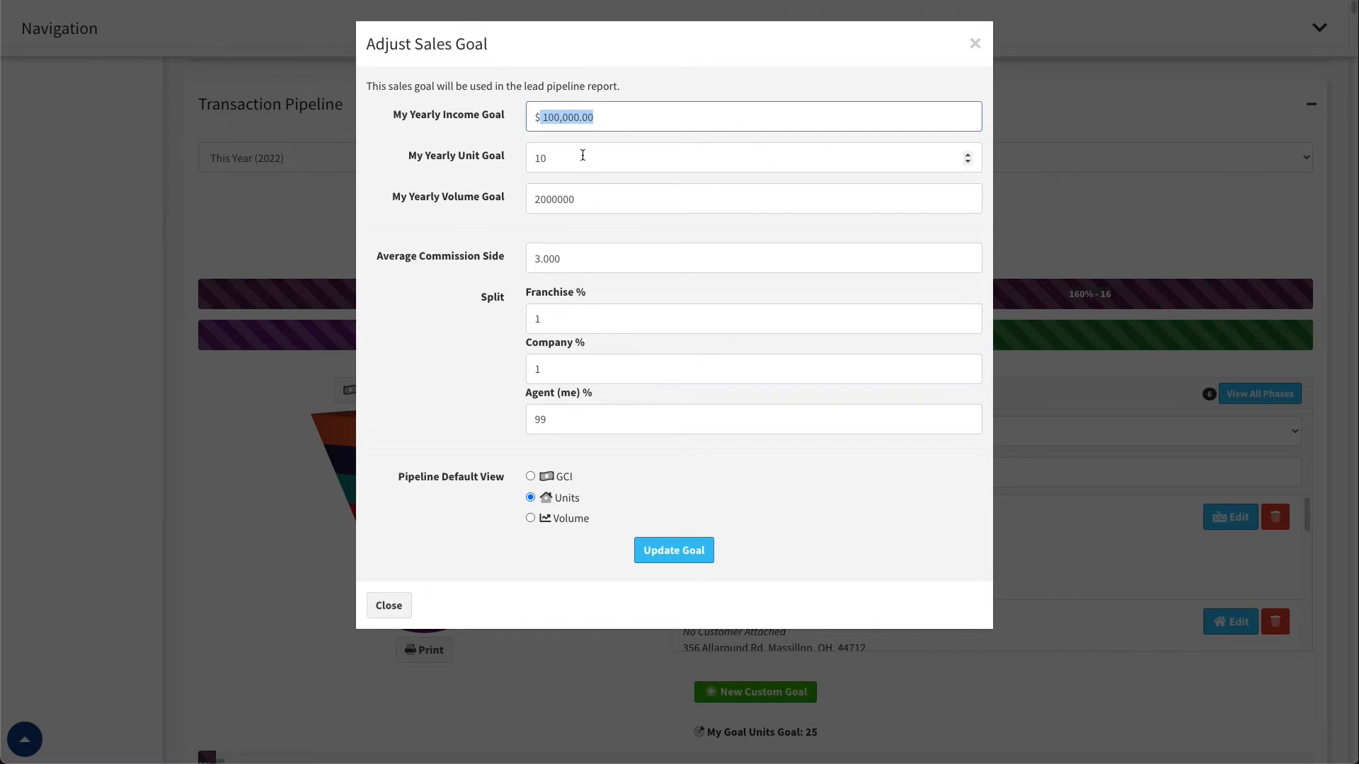
{"action": "double_click", "coordinate": [542, 202]}
{"action": "left_click", "coordinate": [575, 202]}
{"action": "left_click", "coordinate": [572, 160]}
{"action": "left_click", "coordinate": [574, 118]}
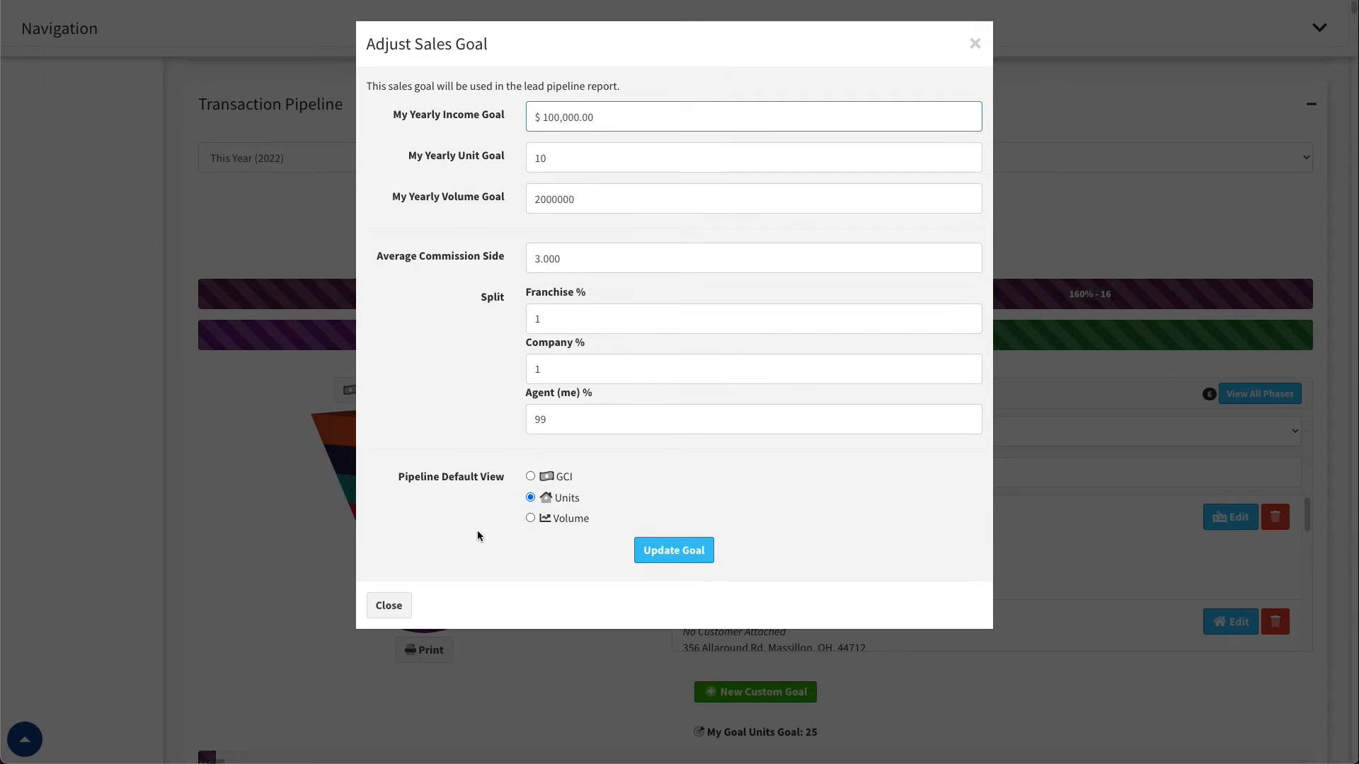
{"action": "left_click", "coordinate": [531, 477]}
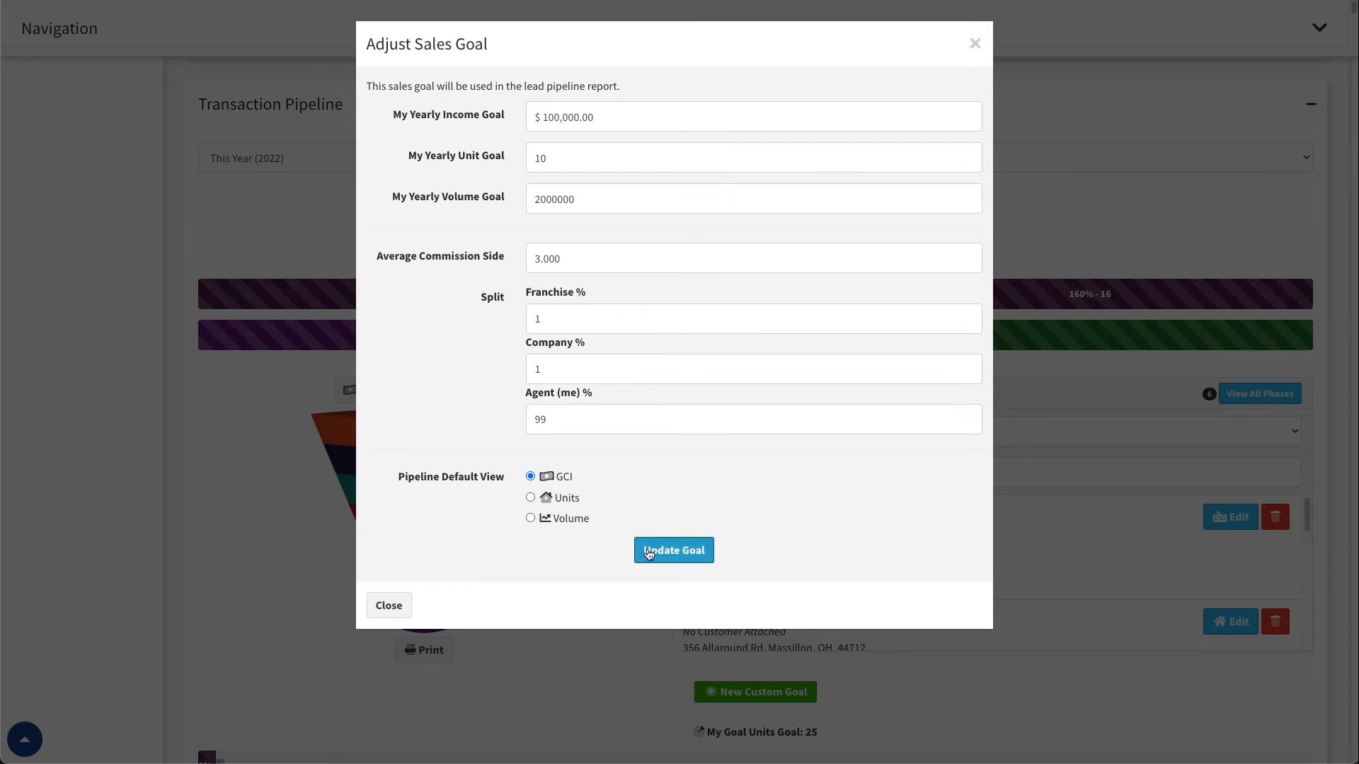
{"action": "left_click", "coordinate": [397, 606]}
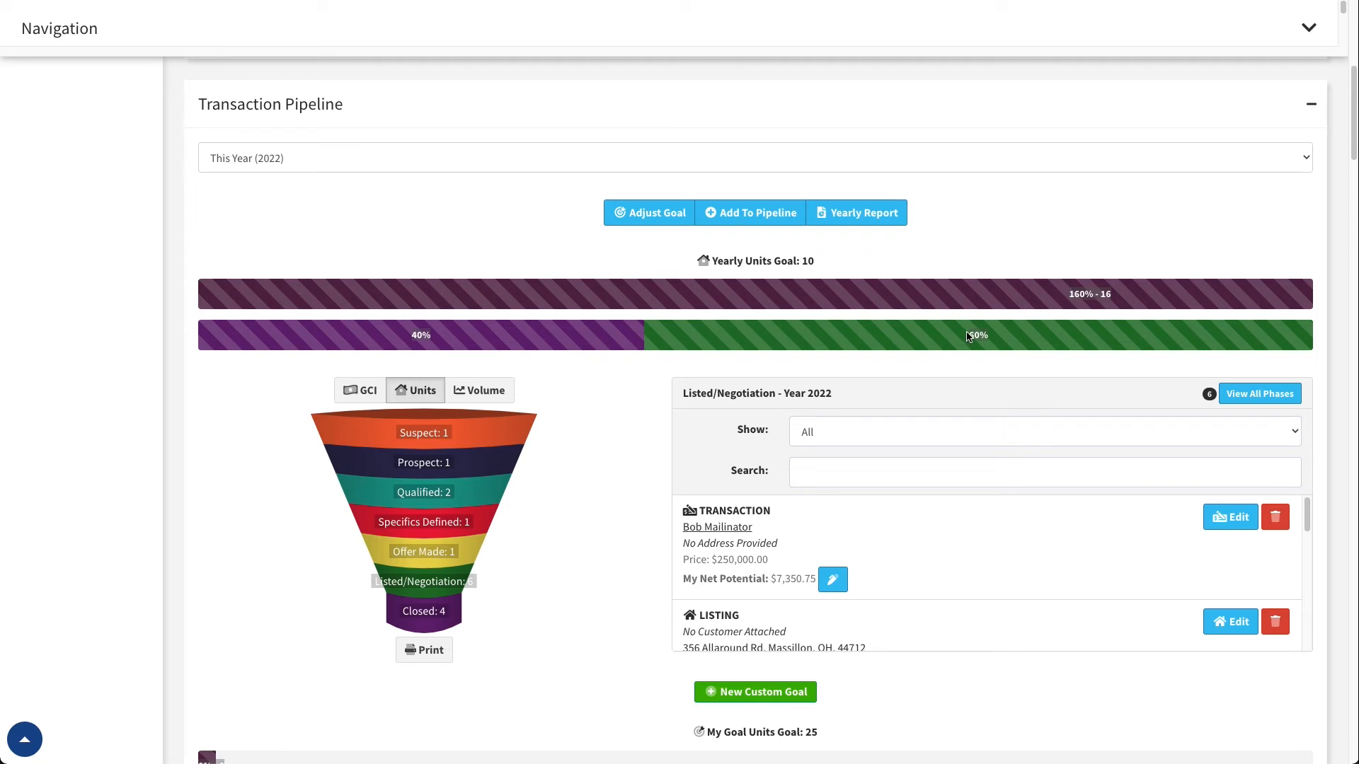
Show the Closed entries for 2022 and inspect the first transaction's net commission and bonus overrides, closing them without saving
{"action": "mouse_move", "coordinate": [977, 334]}
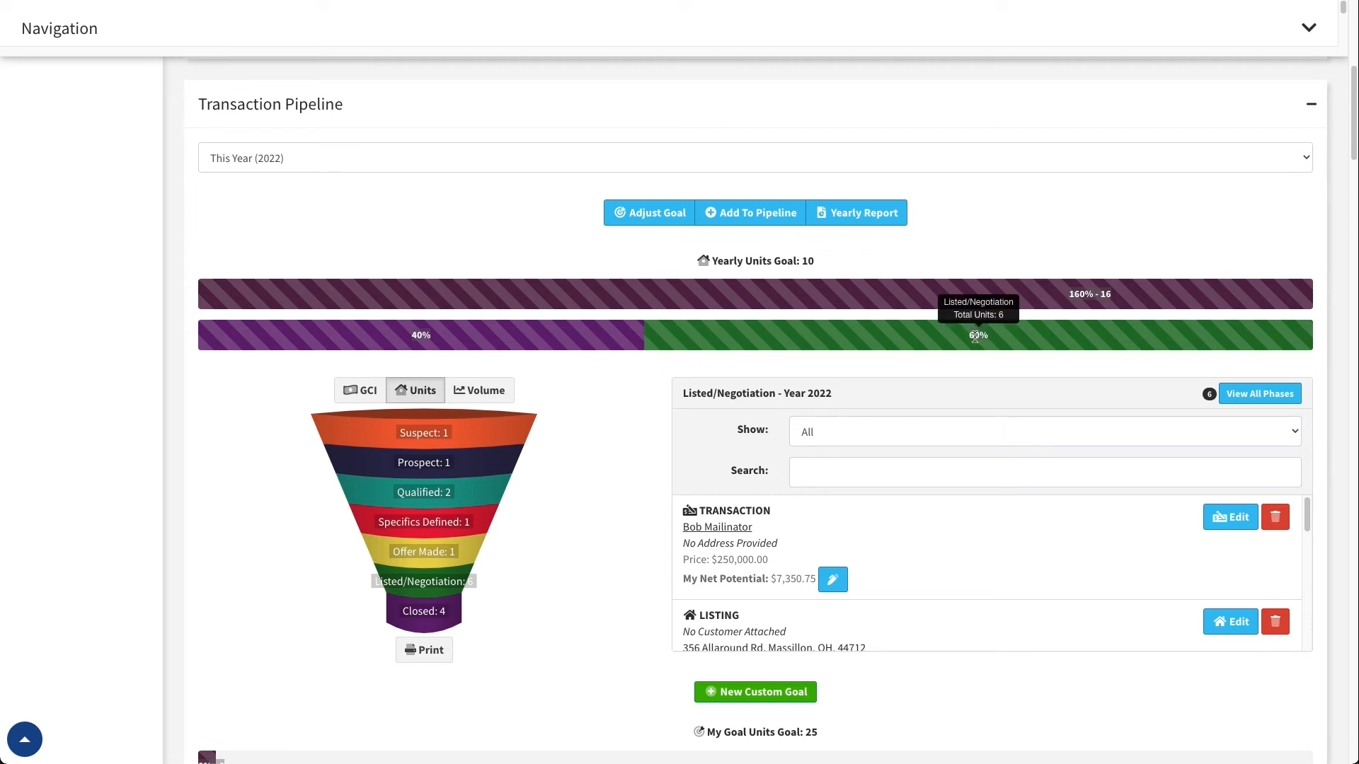
{"action": "mouse_move", "coordinate": [442, 577]}
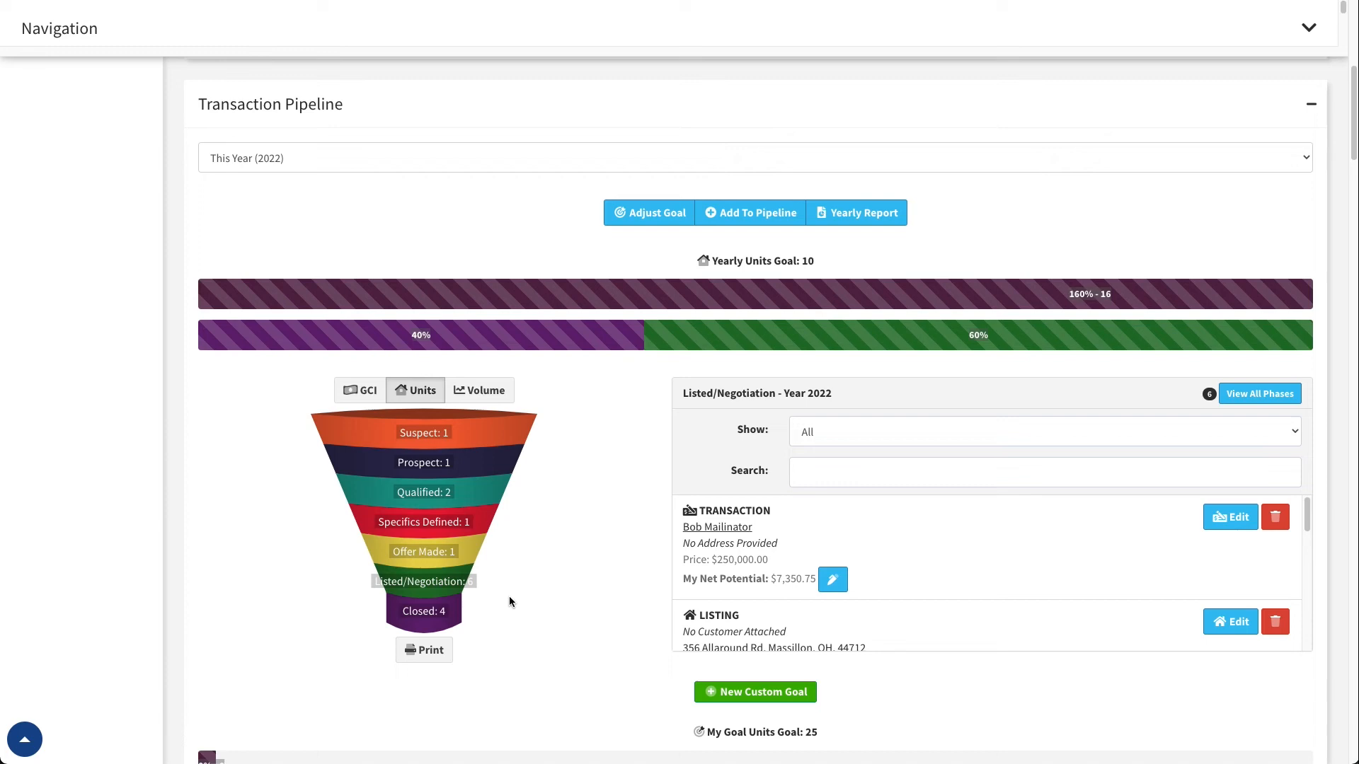
{"action": "left_click", "coordinate": [447, 620]}
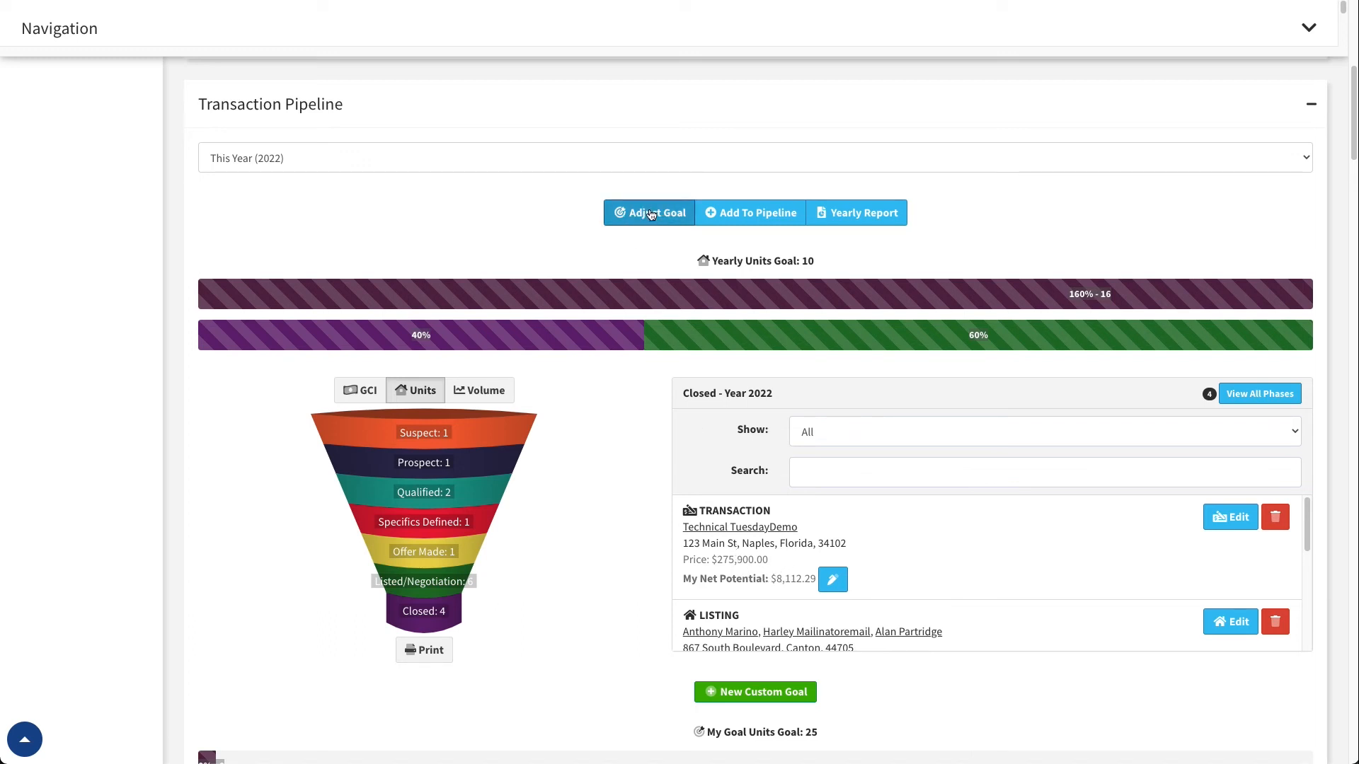
{"action": "left_click", "coordinate": [833, 580]}
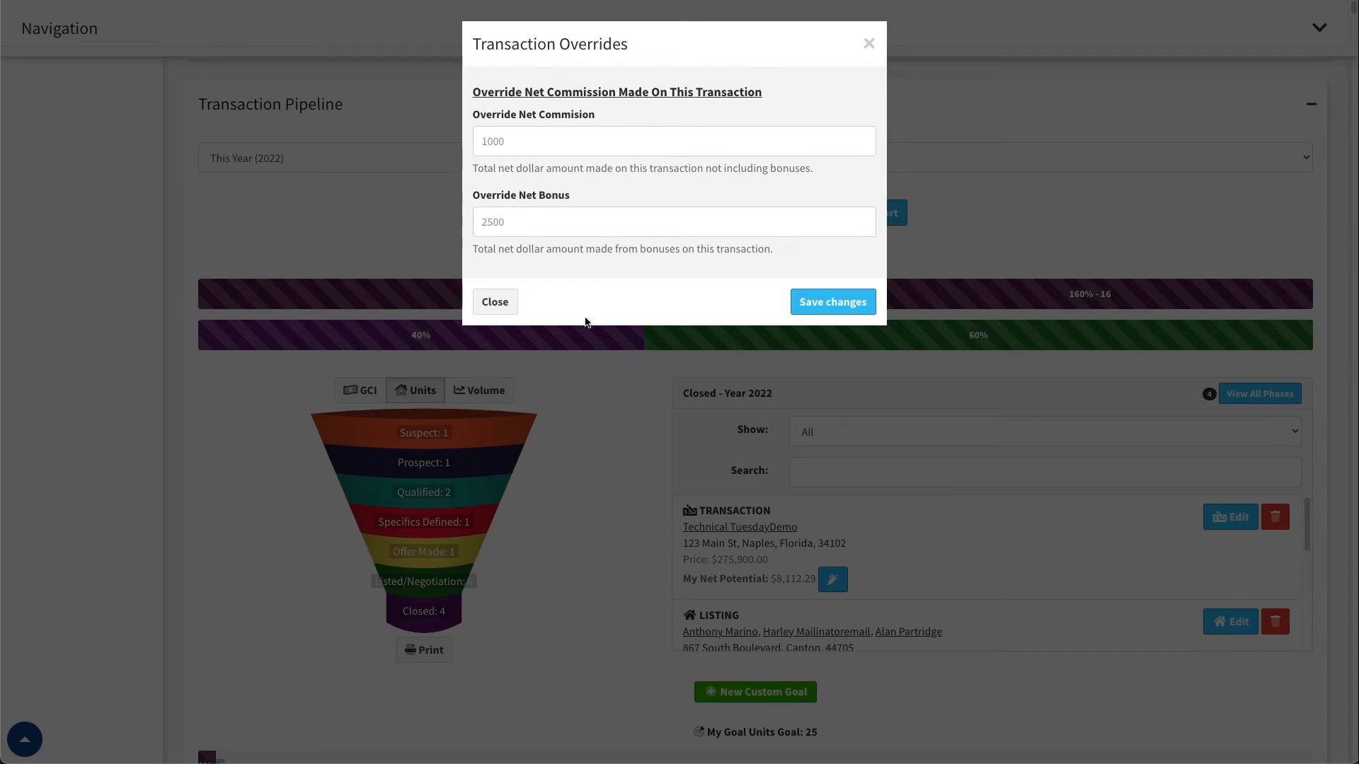
{"action": "left_click", "coordinate": [495, 301]}
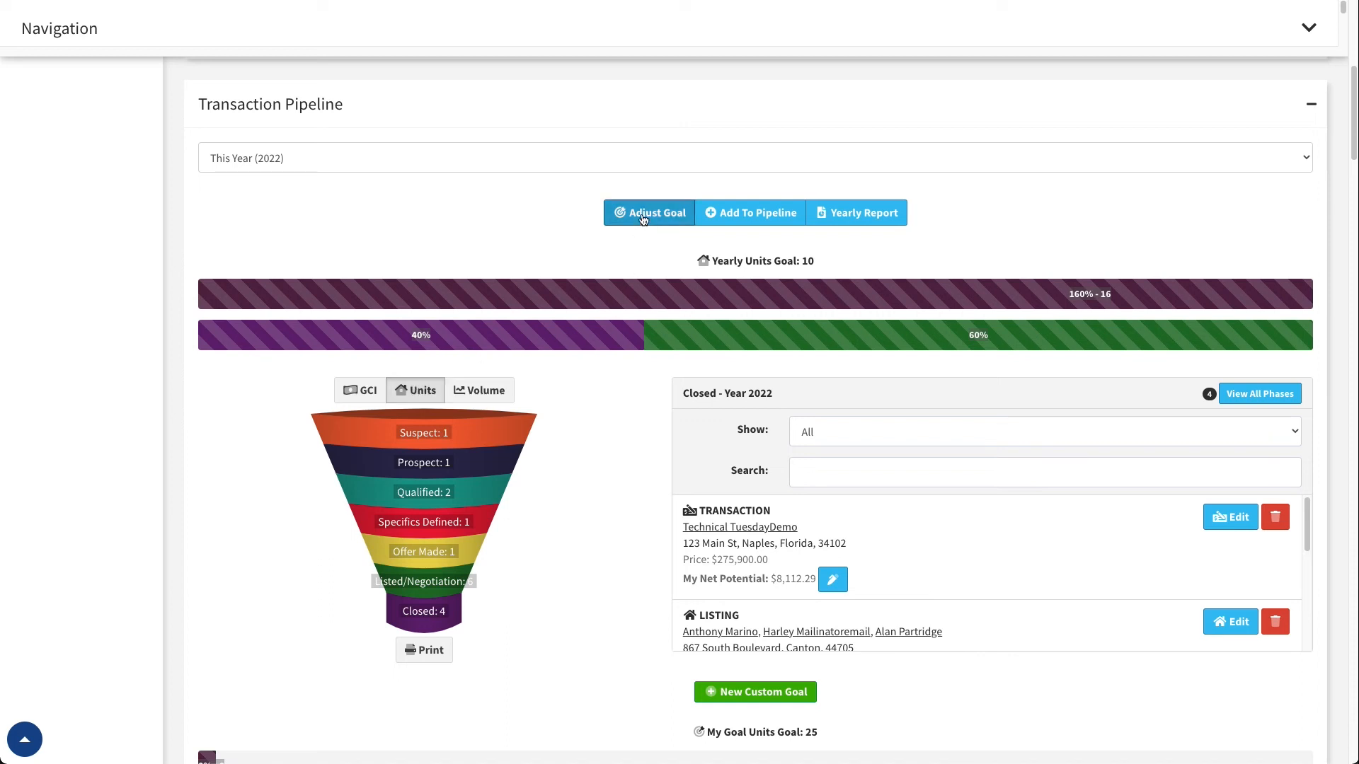
Compare the pipeline funnel and yearly goal by GCI, Units and Volume, and return to Units
{"action": "left_click", "coordinate": [361, 394]}
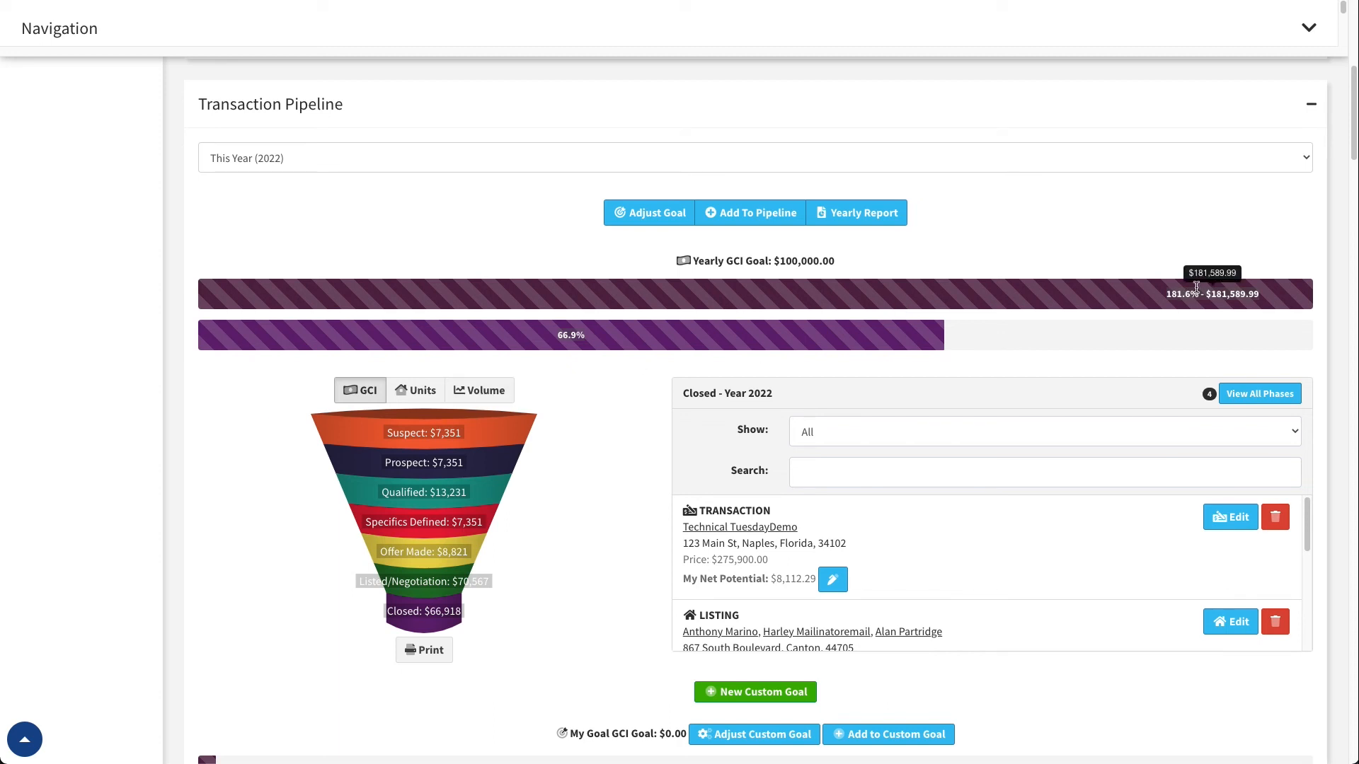
{"action": "left_click", "coordinate": [416, 390]}
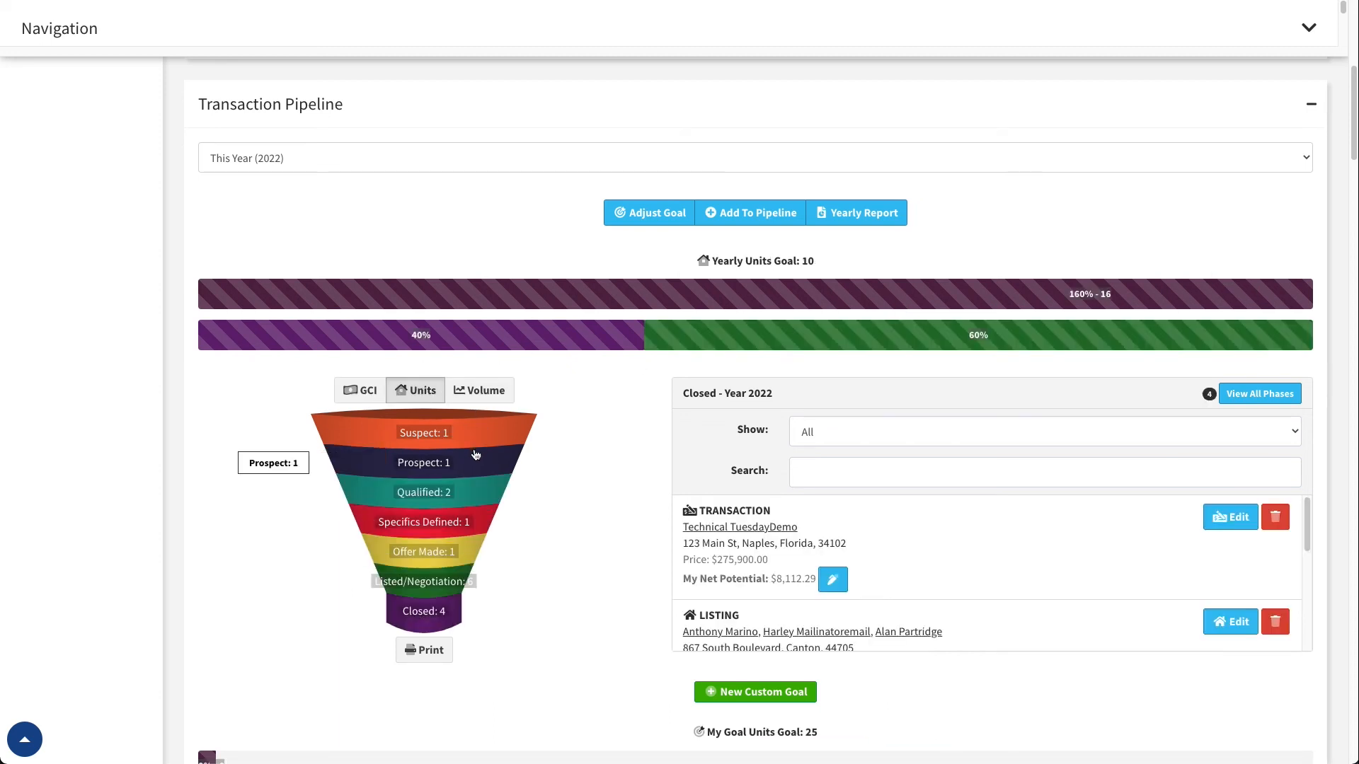
{"action": "left_click", "coordinate": [489, 398]}
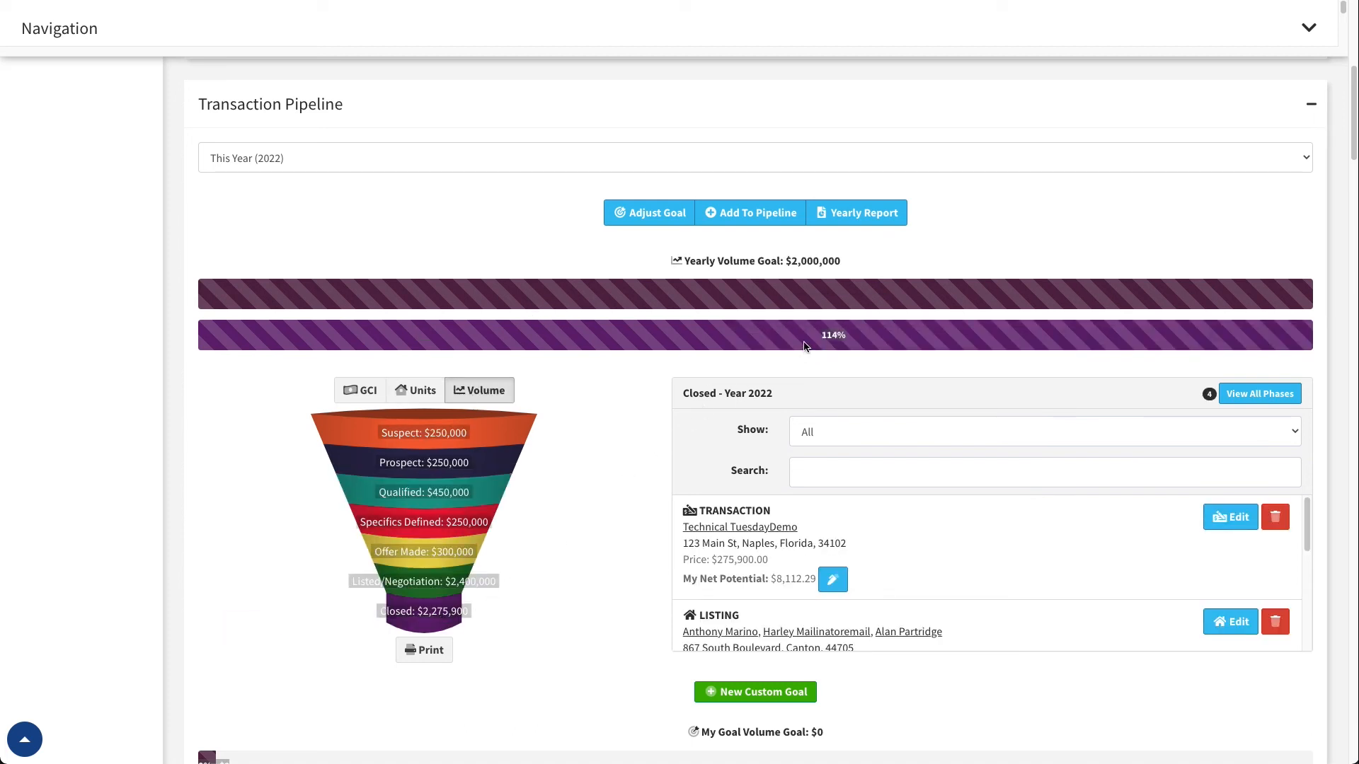
{"action": "mouse_move", "coordinate": [451, 607]}
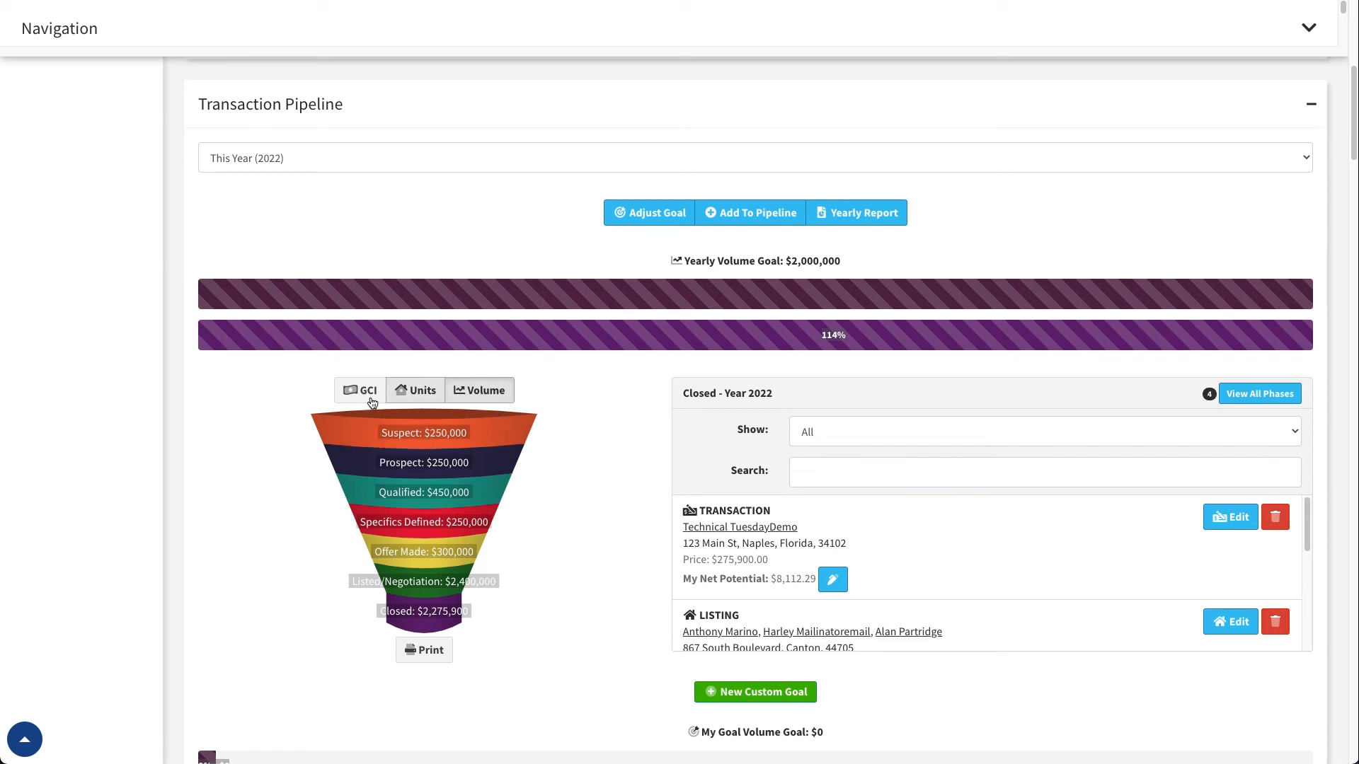
{"action": "left_click", "coordinate": [414, 394]}
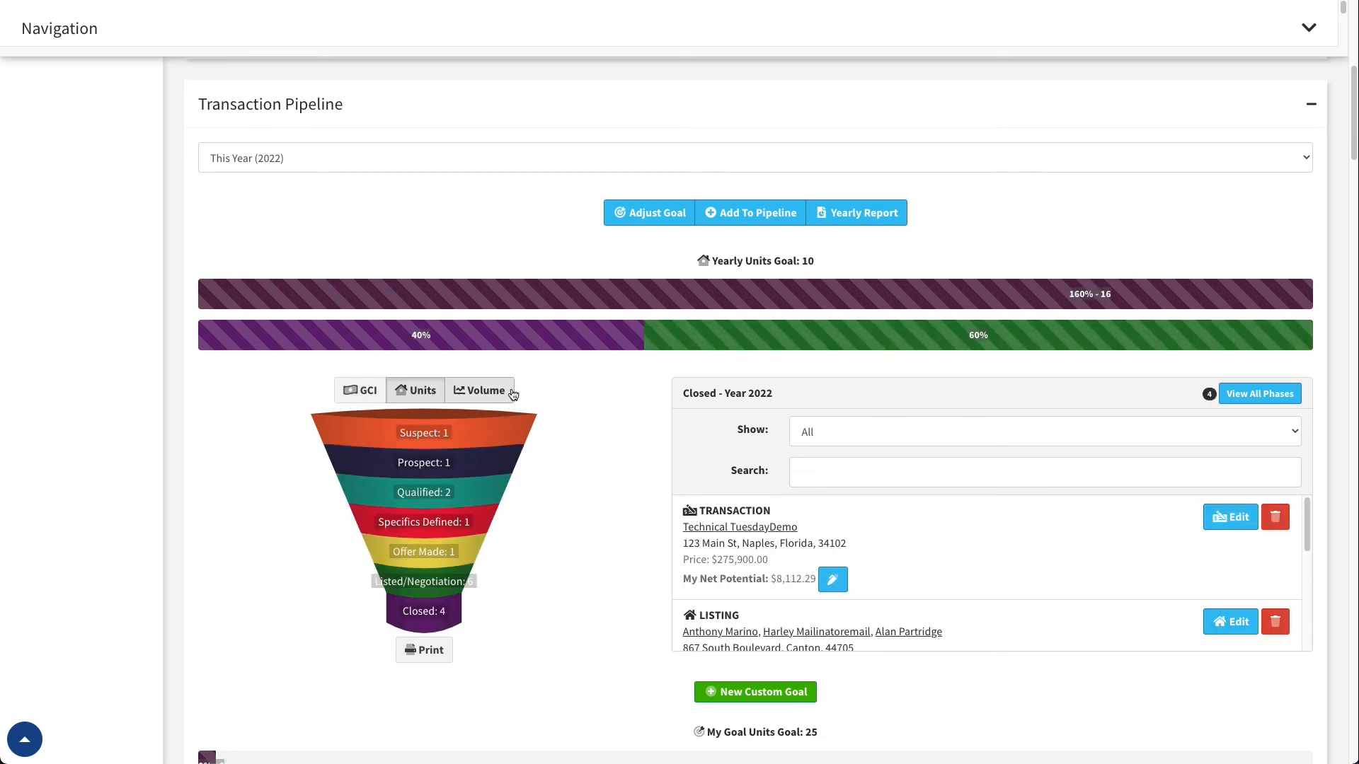
Open the form for a new custom goal and try Units and Volume as its default view, returning to GCI
{"action": "scroll", "coordinate": [606, 447], "scroll_direction": "down", "scroll_amount": 1}
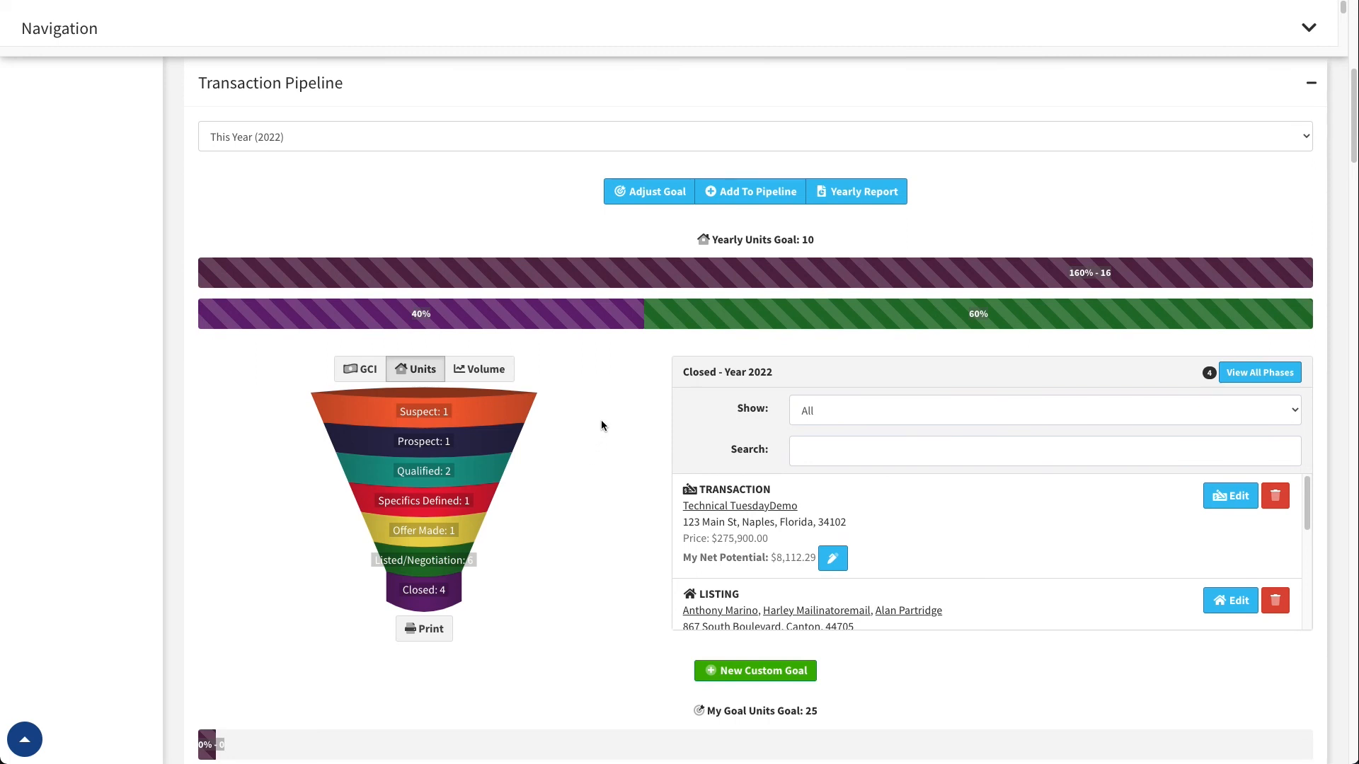
{"action": "scroll", "coordinate": [601, 417], "scroll_direction": "down", "scroll_amount": 3}
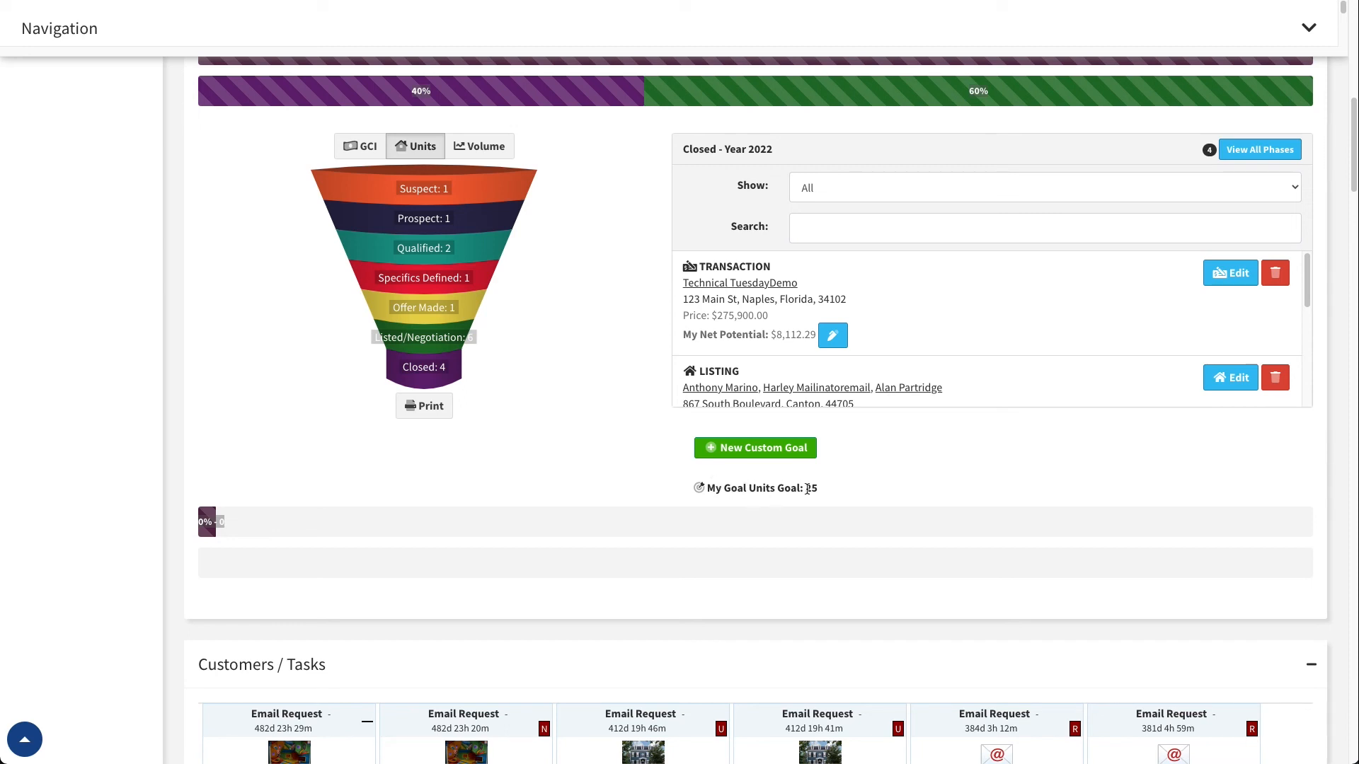
{"action": "left_click", "coordinate": [751, 452]}
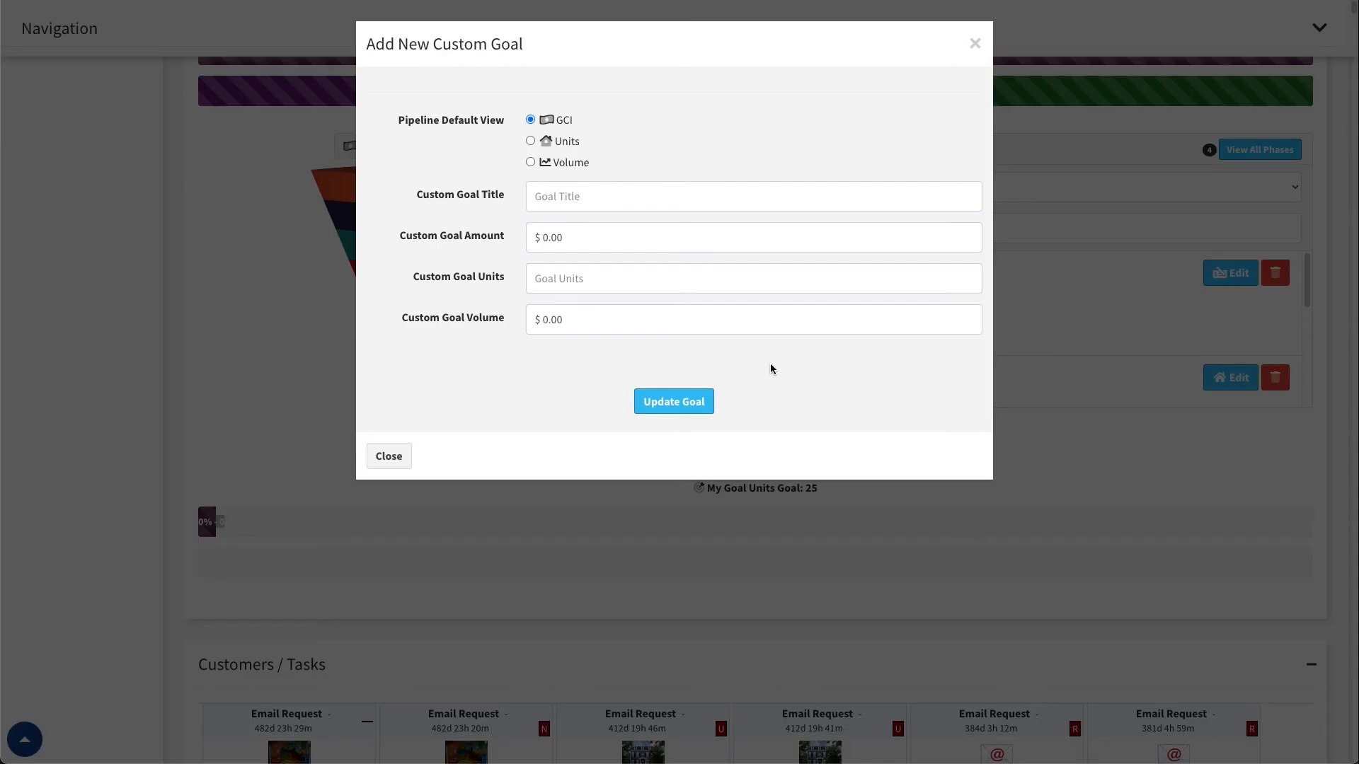
{"action": "left_click", "coordinate": [533, 140]}
{"action": "left_click", "coordinate": [533, 162]}
{"action": "left_click", "coordinate": [537, 120]}
Examine the amount, units and volume fields of the new custom goal
{"action": "left_click", "coordinate": [613, 239]}
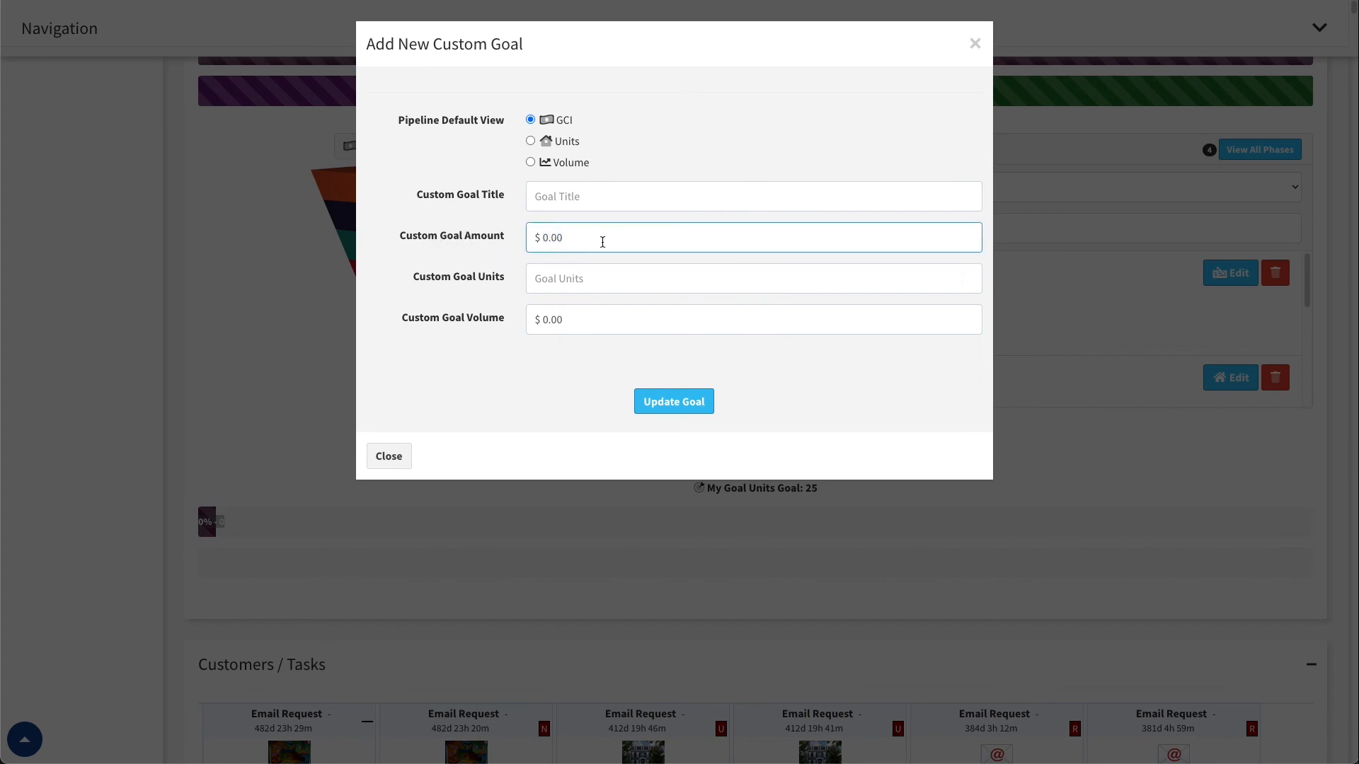
{"action": "left_click", "coordinate": [550, 279]}
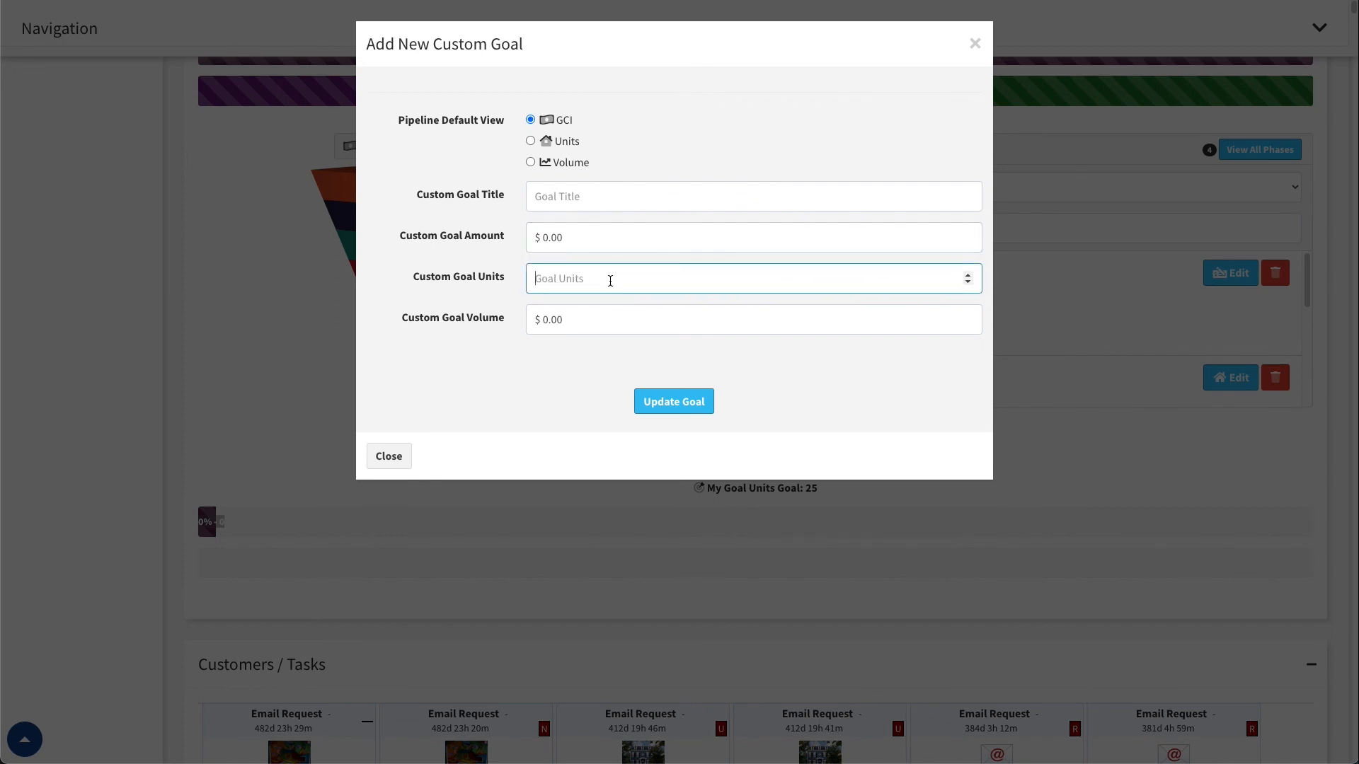
{"action": "left_click", "coordinate": [559, 324]}
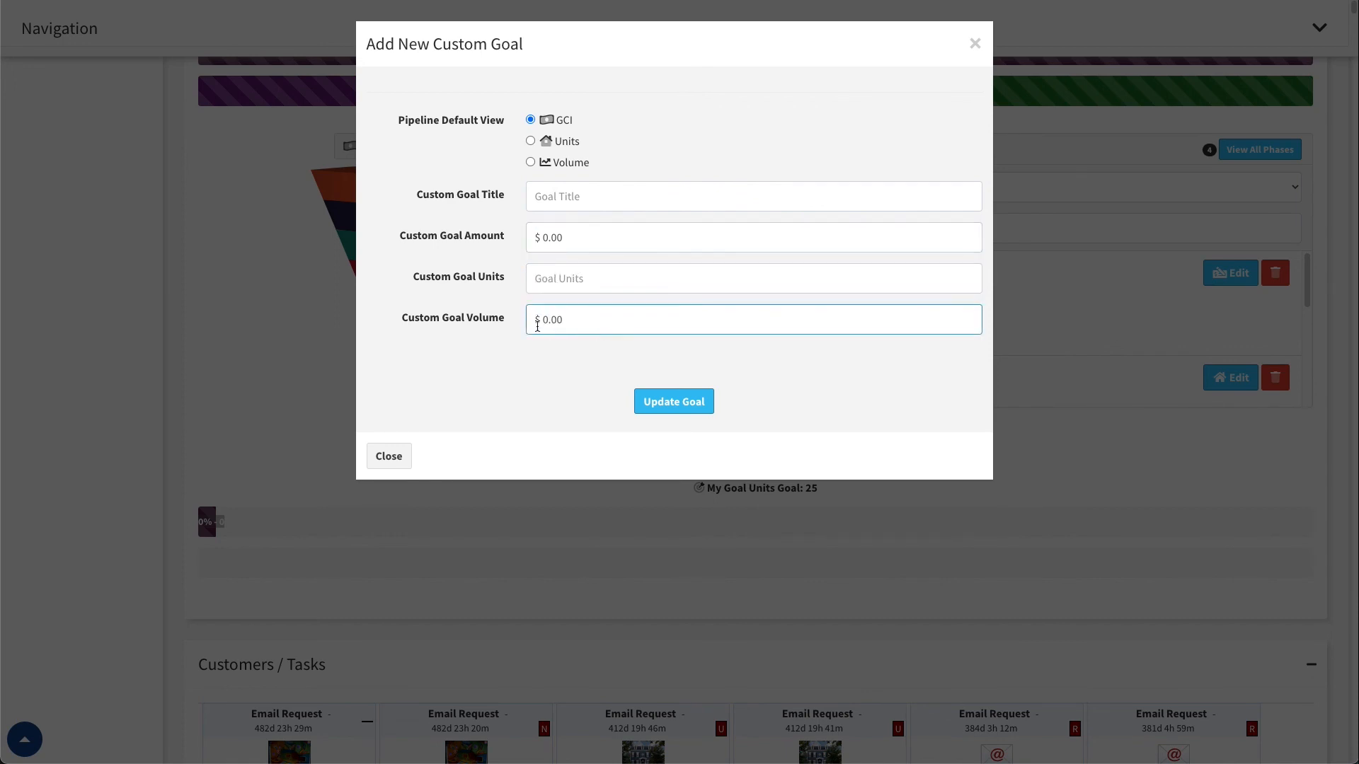
{"action": "double_click", "coordinate": [479, 322]}
{"action": "left_click", "coordinate": [618, 318]}
Try another default view for the new custom goal, return to GCI, check the units and title fields, and close the form without saving
{"action": "left_click", "coordinate": [530, 162]}
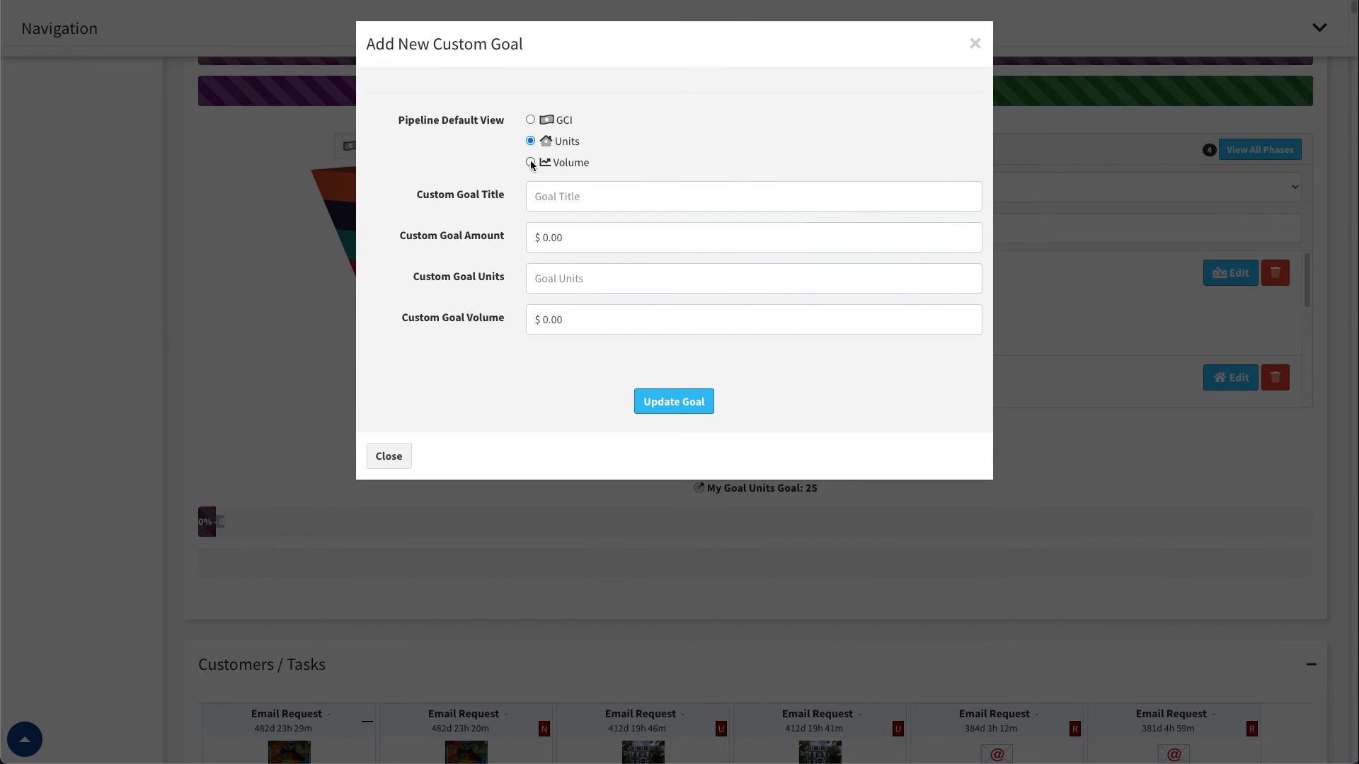
{"action": "left_click", "coordinate": [531, 120]}
{"action": "left_click", "coordinate": [560, 279]}
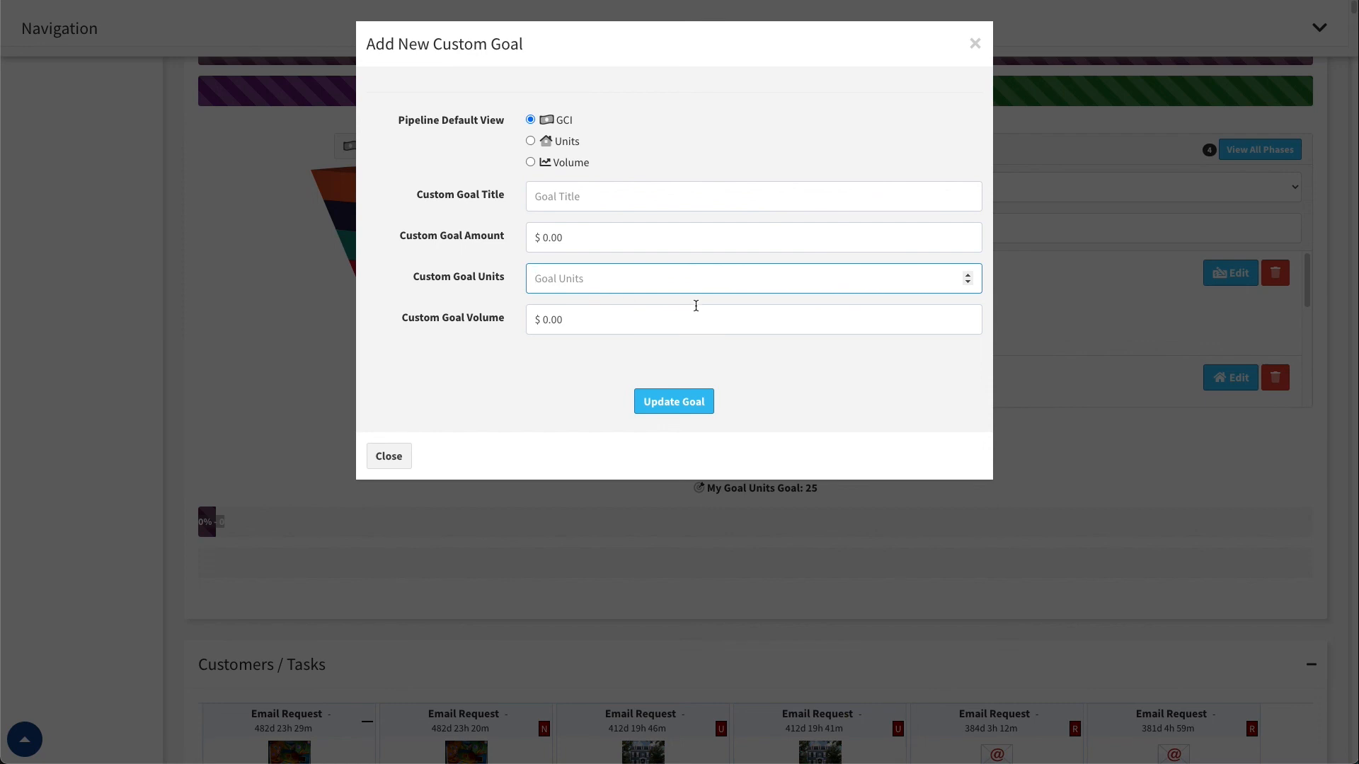
{"action": "left_click", "coordinate": [649, 202]}
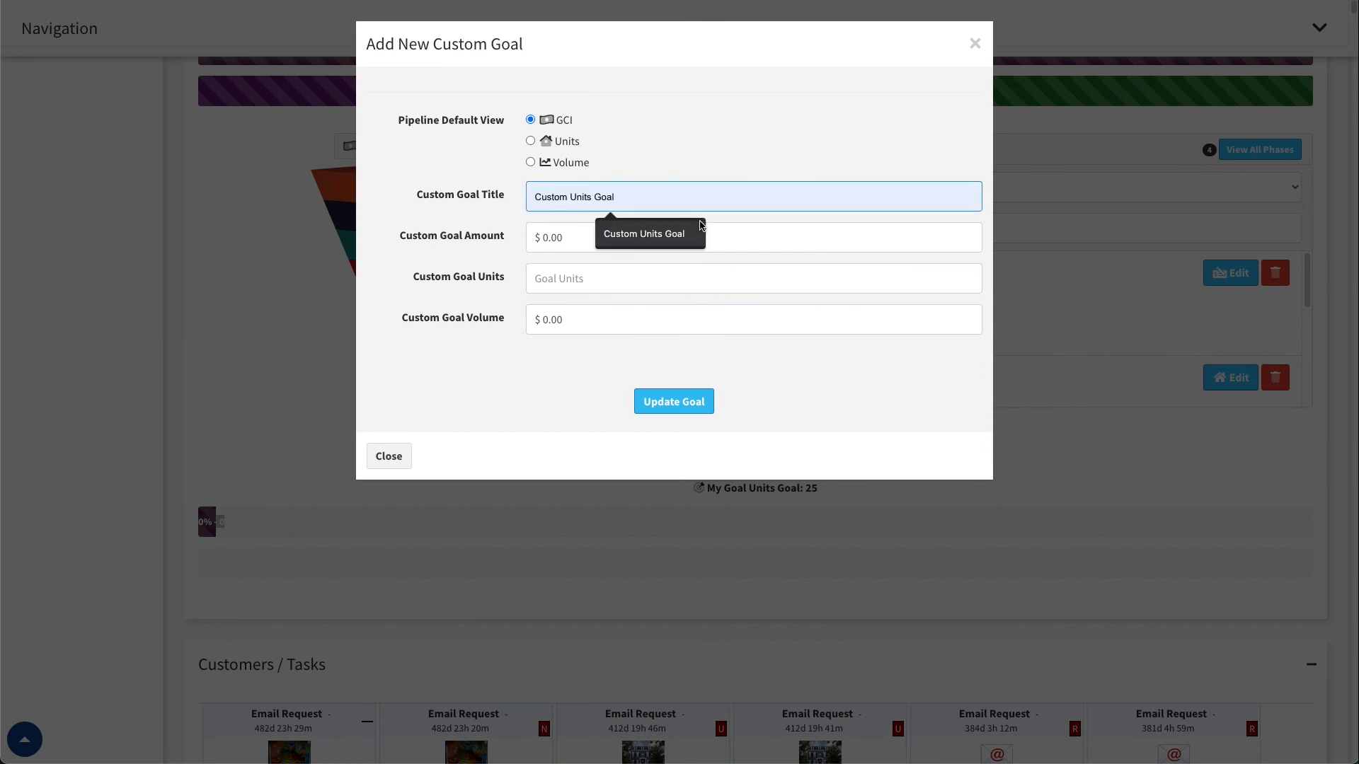
{"action": "left_click", "coordinate": [681, 132]}
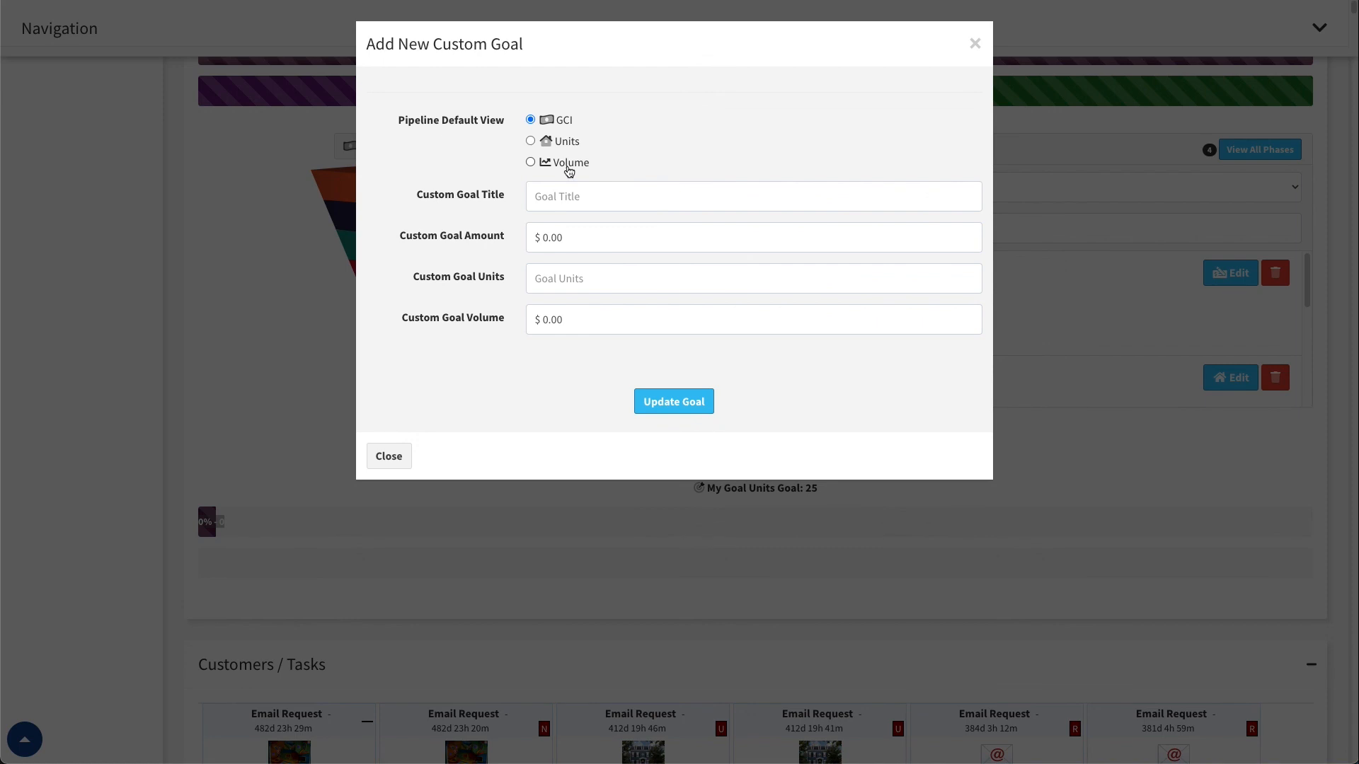
{"action": "left_click", "coordinate": [388, 456]}
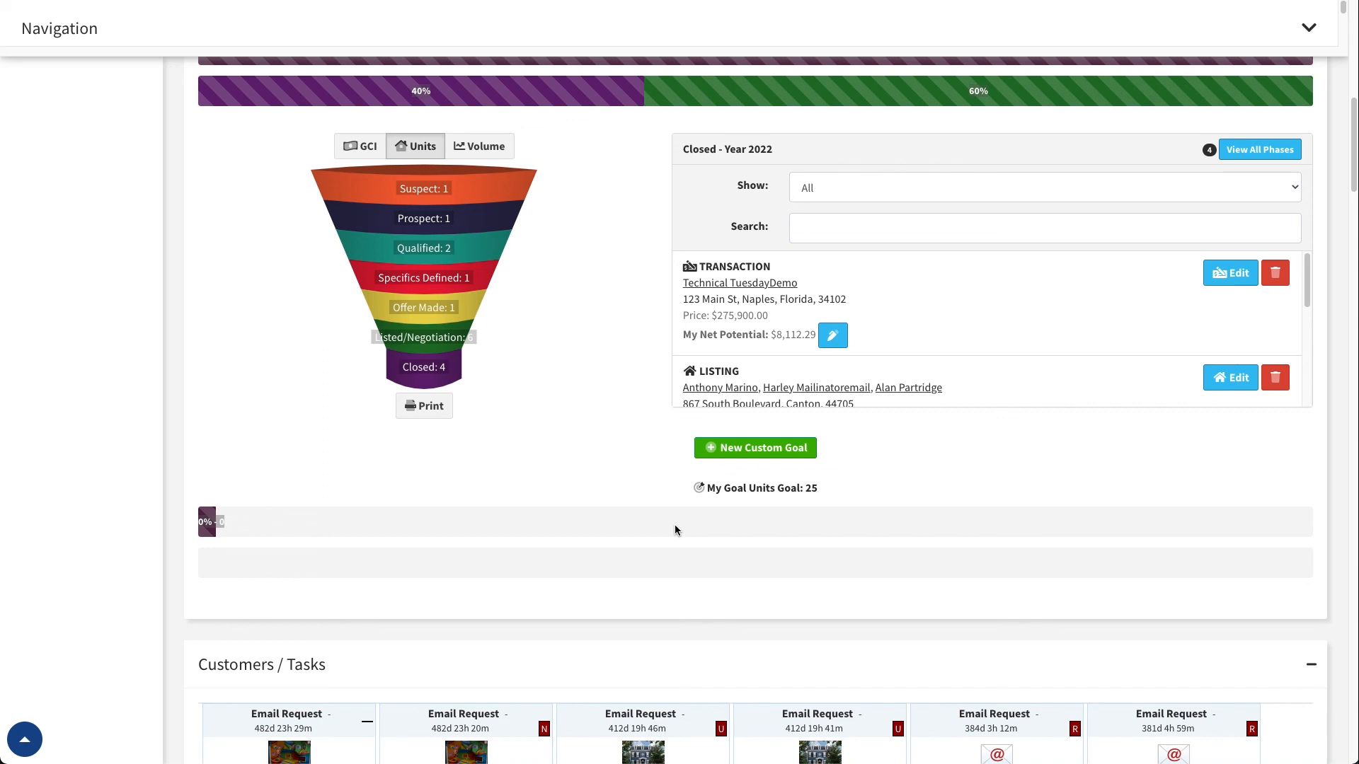
{"action": "scroll", "coordinate": [718, 490], "scroll_direction": "up", "scroll_amount": 3}
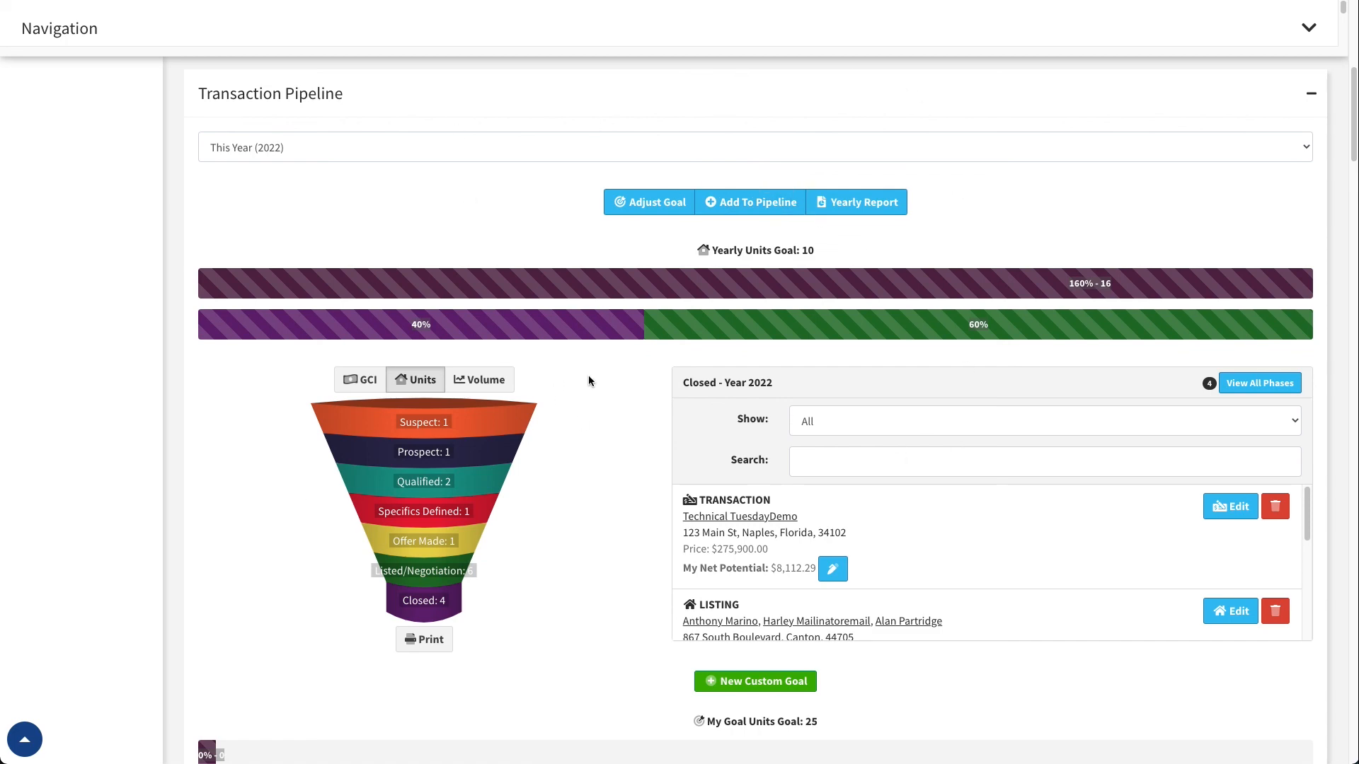
{"action": "scroll", "coordinate": [588, 381], "scroll_direction": "down", "scroll_amount": 3}
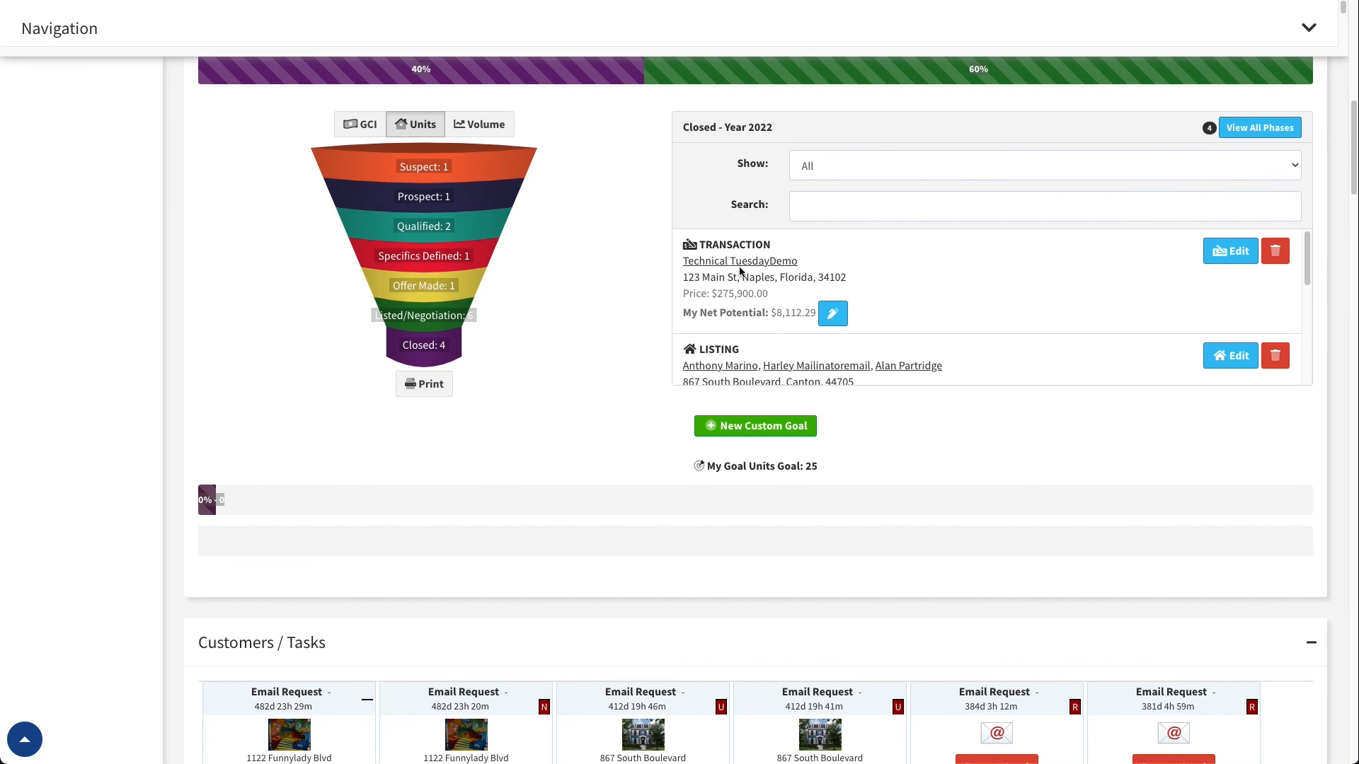
{"action": "scroll", "coordinate": [617, 303], "scroll_direction": "up", "scroll_amount": 1}
{"action": "scroll", "coordinate": [623, 304], "scroll_direction": "up", "scroll_amount": 3}
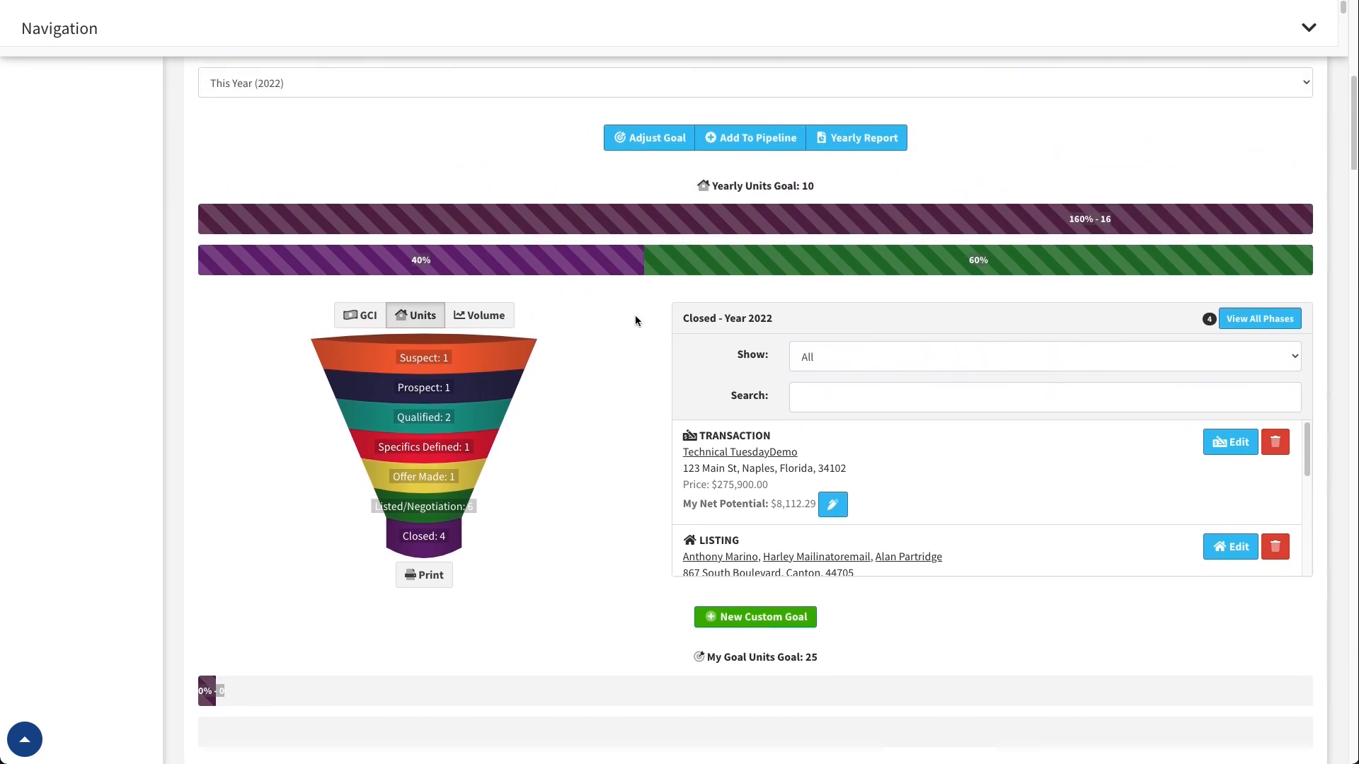
{"action": "scroll", "coordinate": [641, 326], "scroll_direction": "up", "scroll_amount": 1}
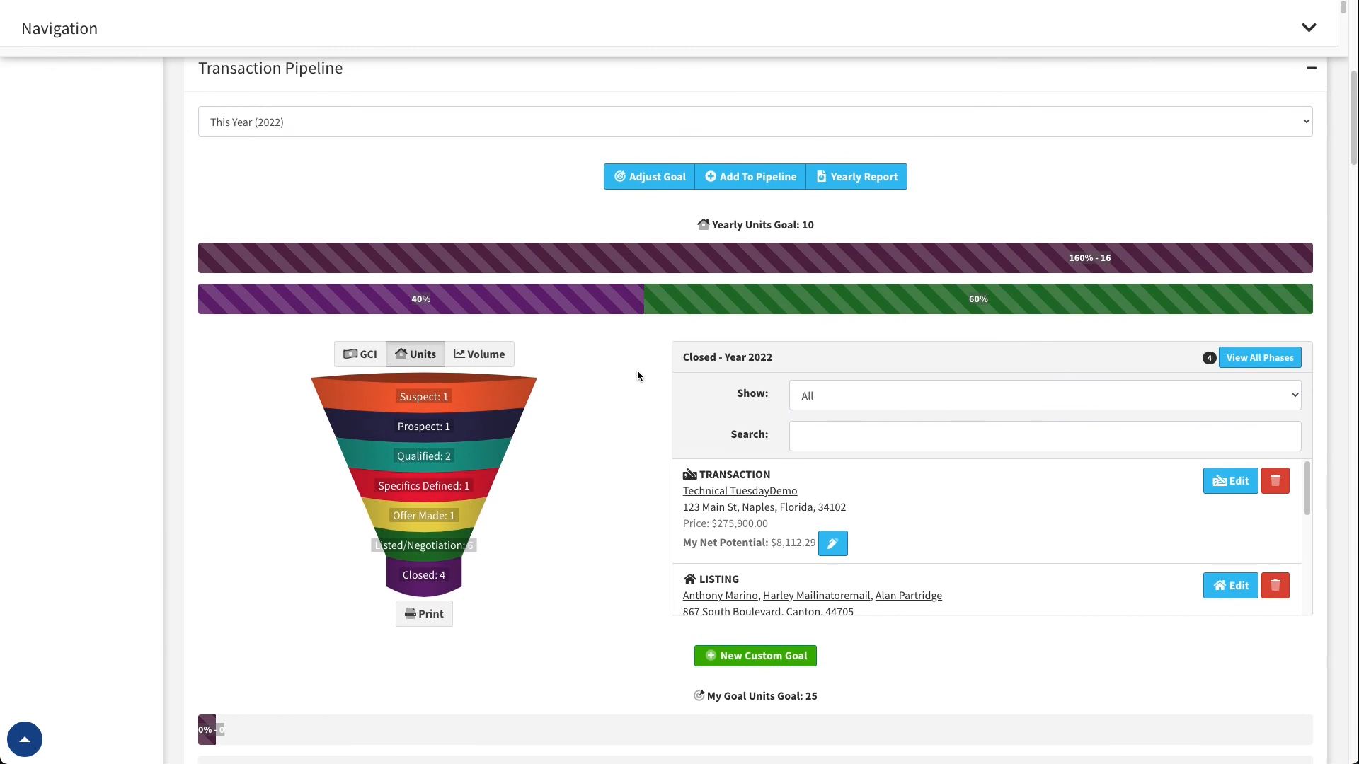